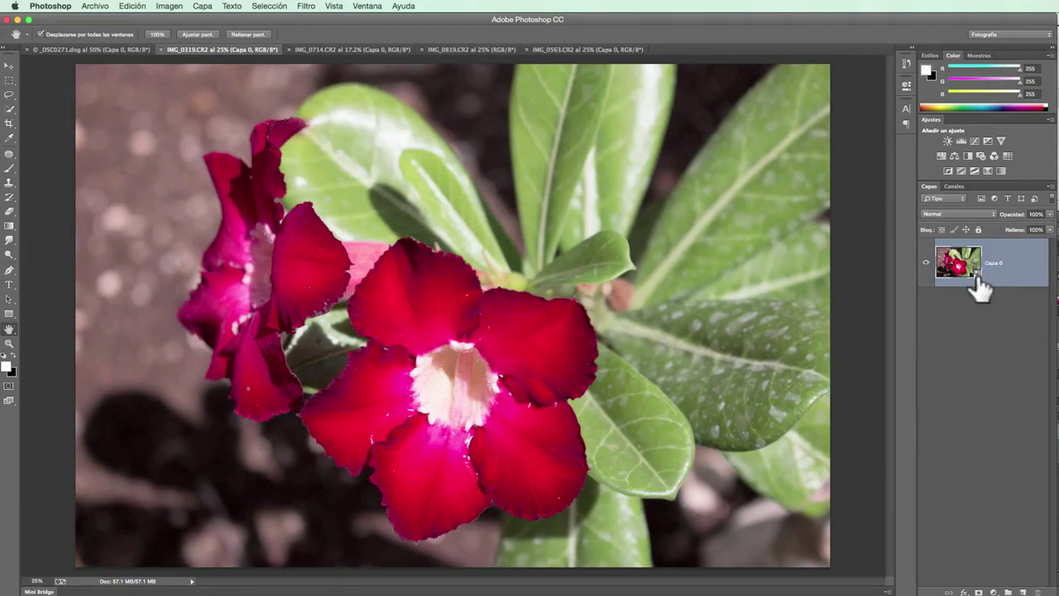
With IMG_0319.CR2 open as Capa 0, bring up the Filtro menu.
{"action": "left_click", "coordinate": [308, 8]}
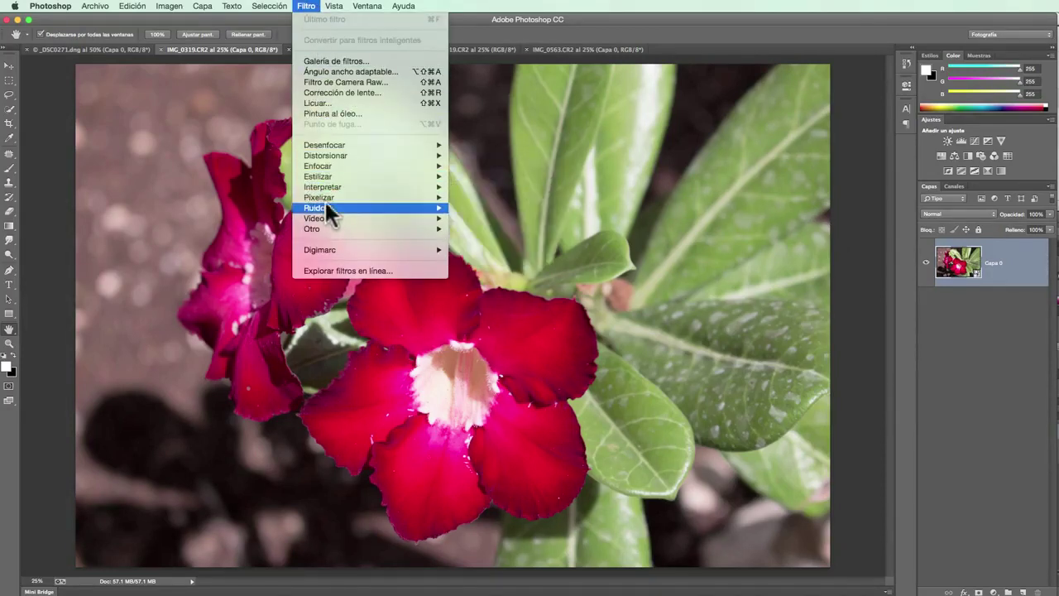
{"action": "mouse_move", "coordinate": [318, 166]}
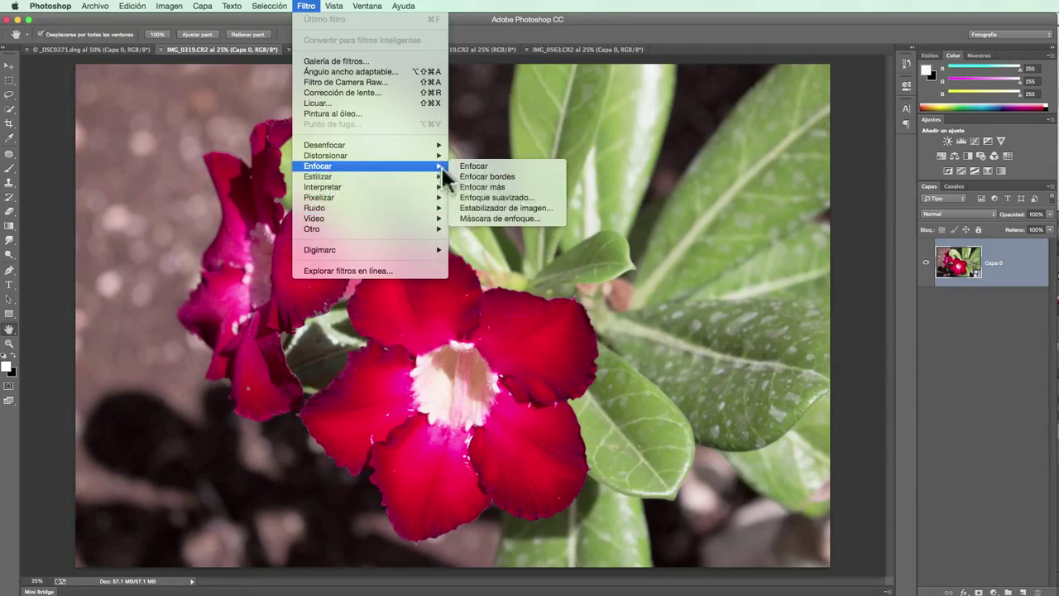
Choose Filtro > Enfocar > Enfoque suavizado to show the Smart Sharpen dialog.
{"action": "left_click", "coordinate": [542, 197]}
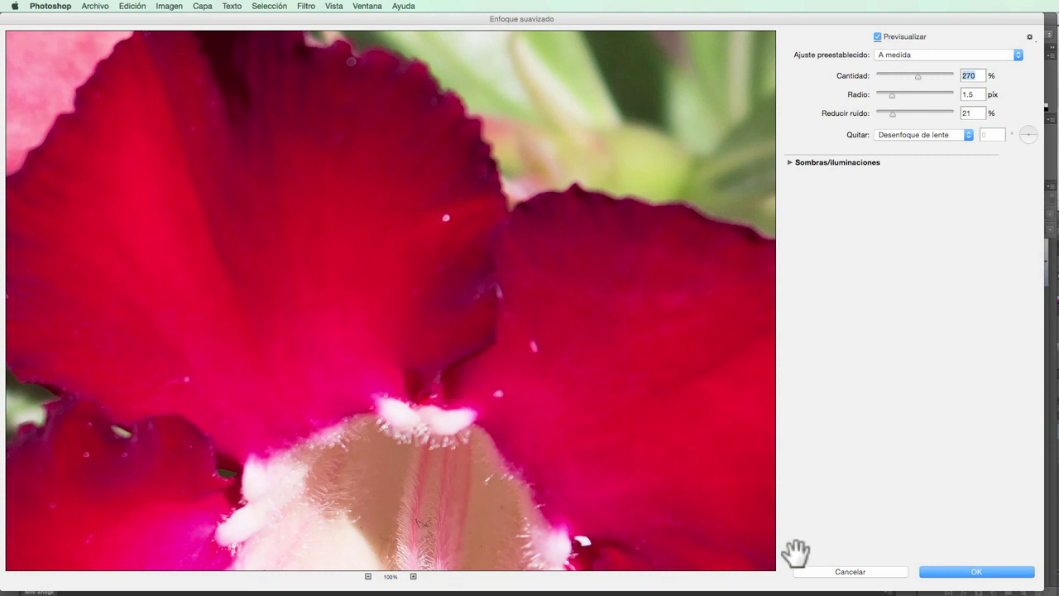
Enlarge the Enfoque suavizado dialog and set its preview to 33%, centred on the whole flower.
{"action": "left_click_drag", "start_coordinate": [1038, 585], "coordinate": [1054, 591]}
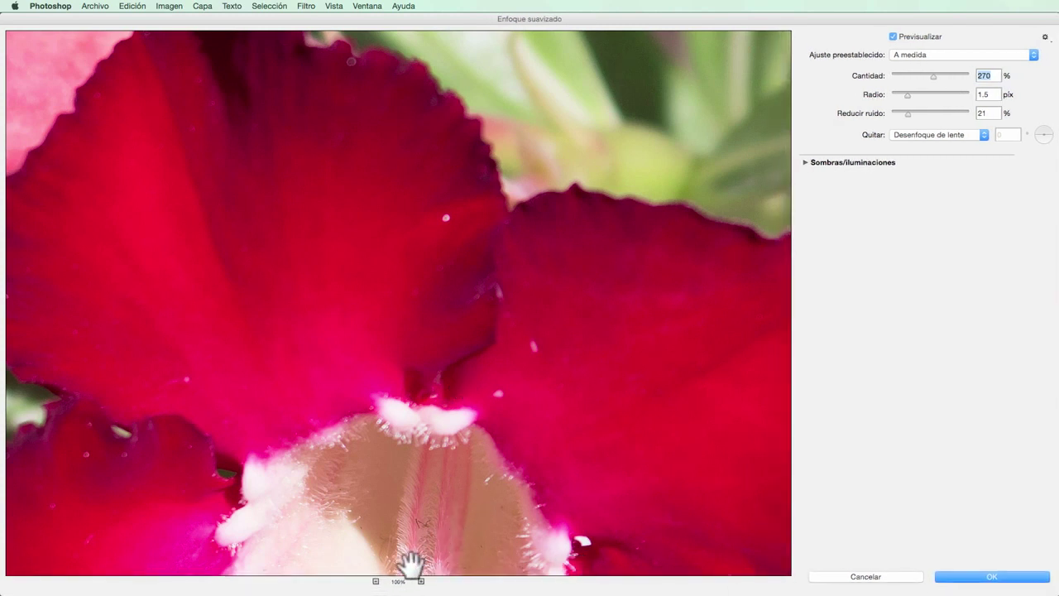
{"action": "left_click", "coordinate": [375, 581]}
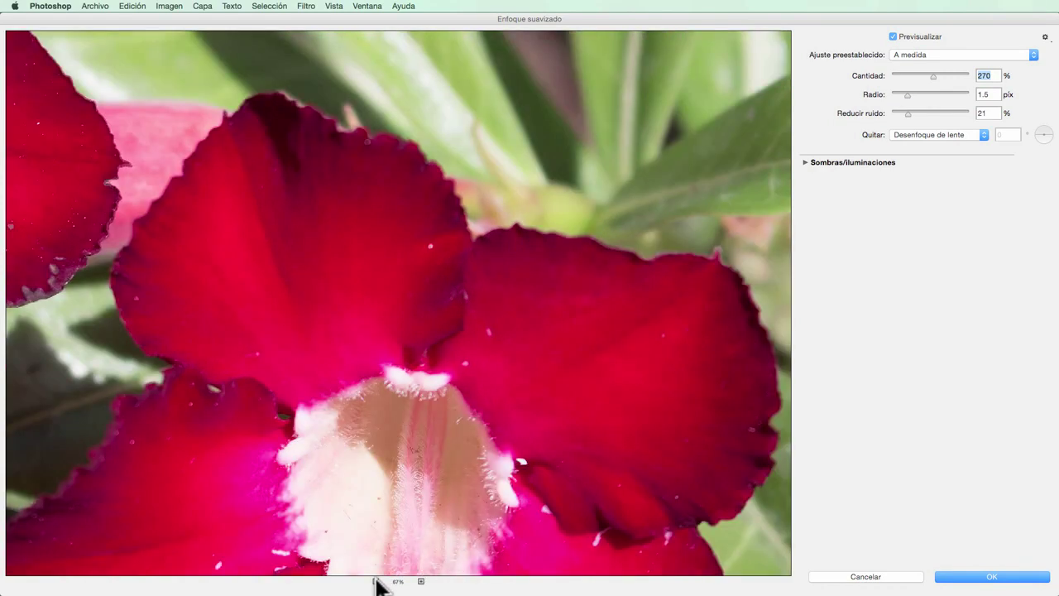
{"action": "left_click", "coordinate": [376, 581]}
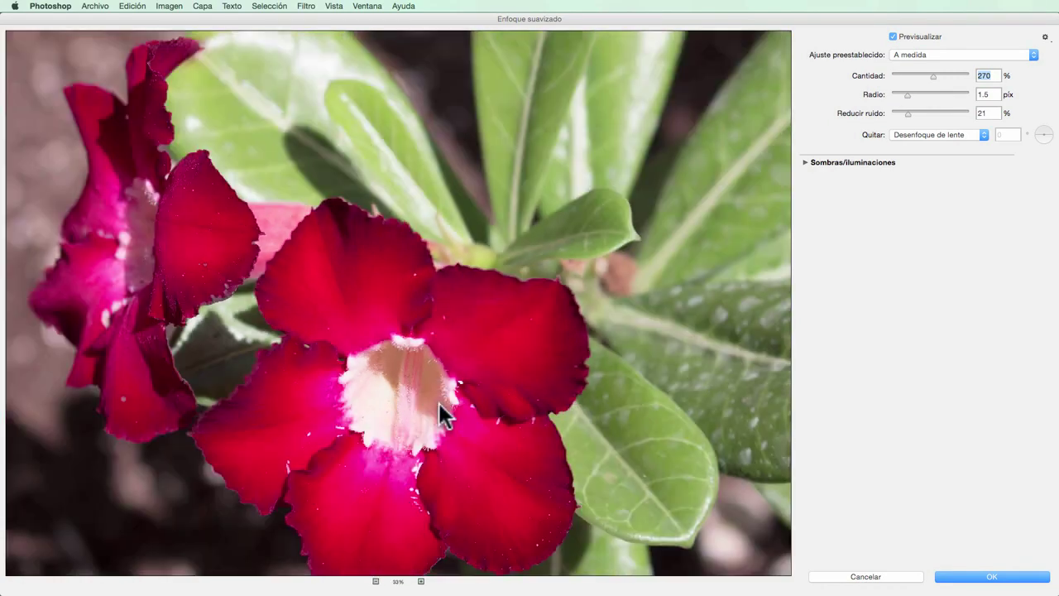
{"action": "left_click_drag", "start_coordinate": [425, 384], "coordinate": [398, 339]}
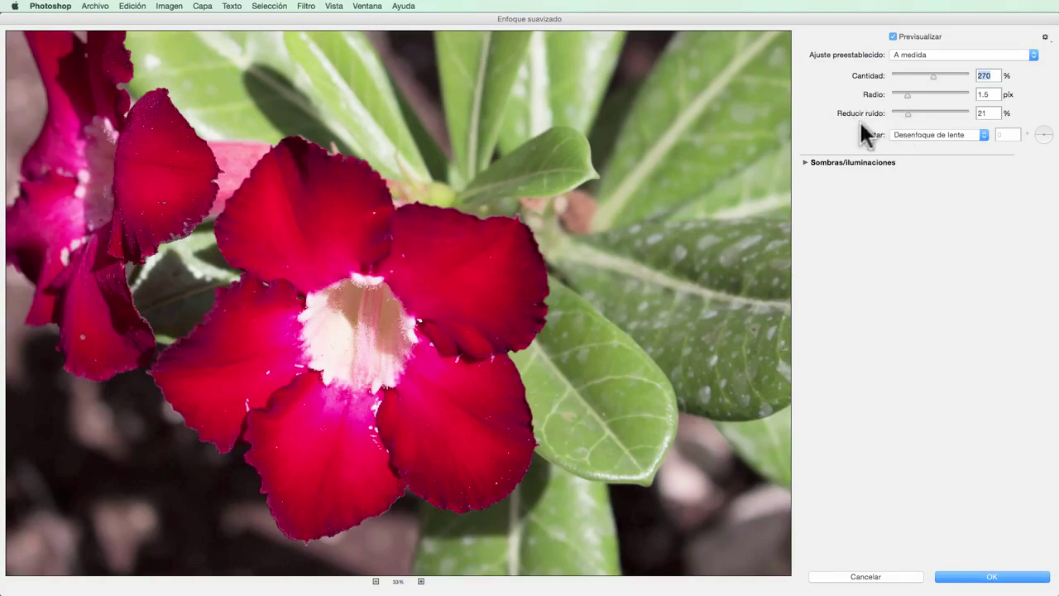
Keep Desenfoque de lente, preview the flower centre at 50%, and set Reducir ruido to 0%.
{"action": "left_click", "coordinate": [941, 134]}
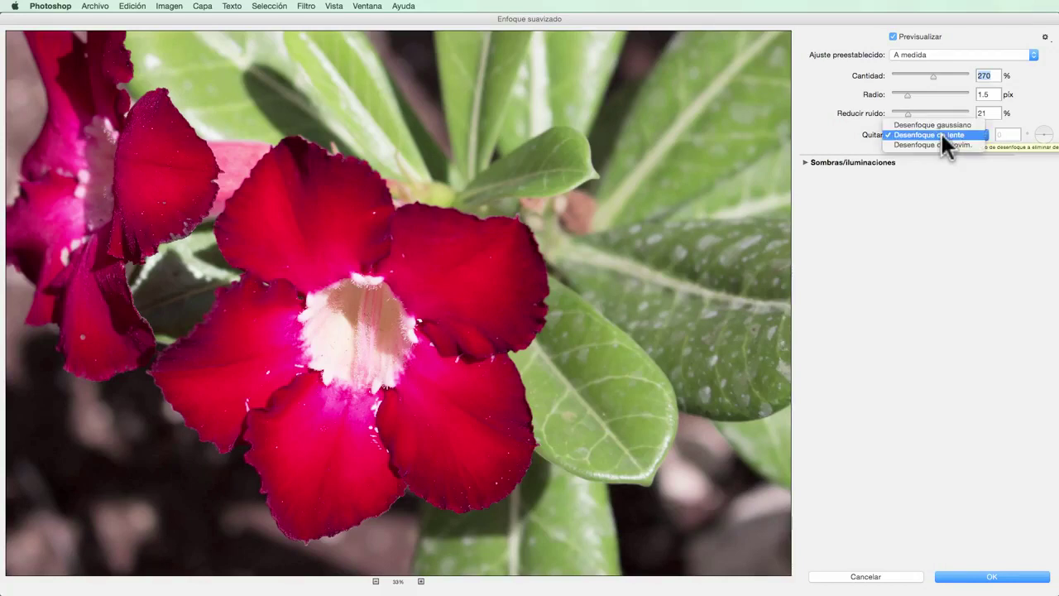
{"action": "left_click", "coordinate": [941, 134]}
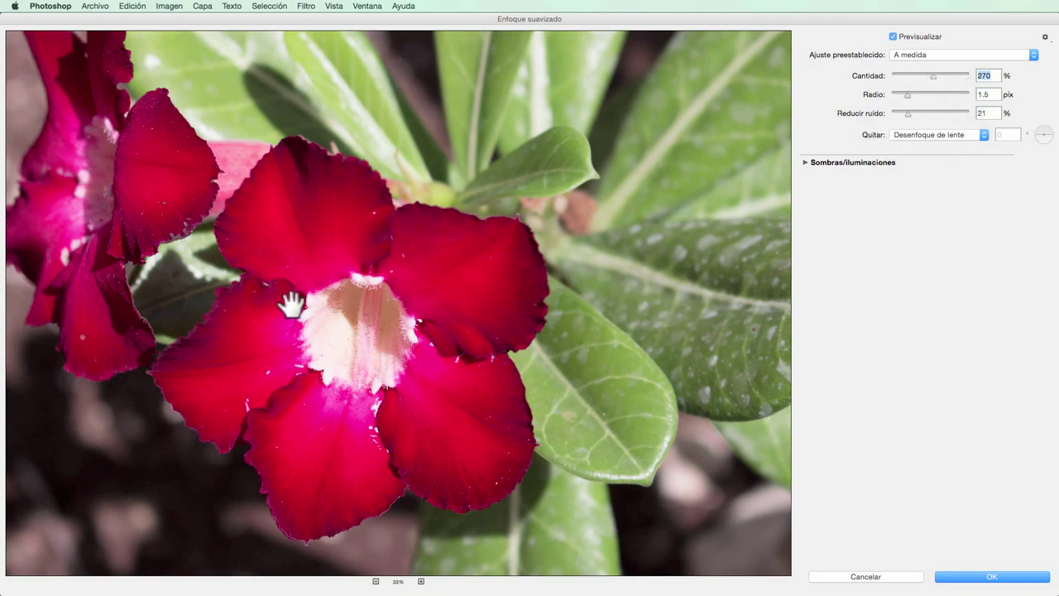
{"action": "left_click", "coordinate": [421, 582]}
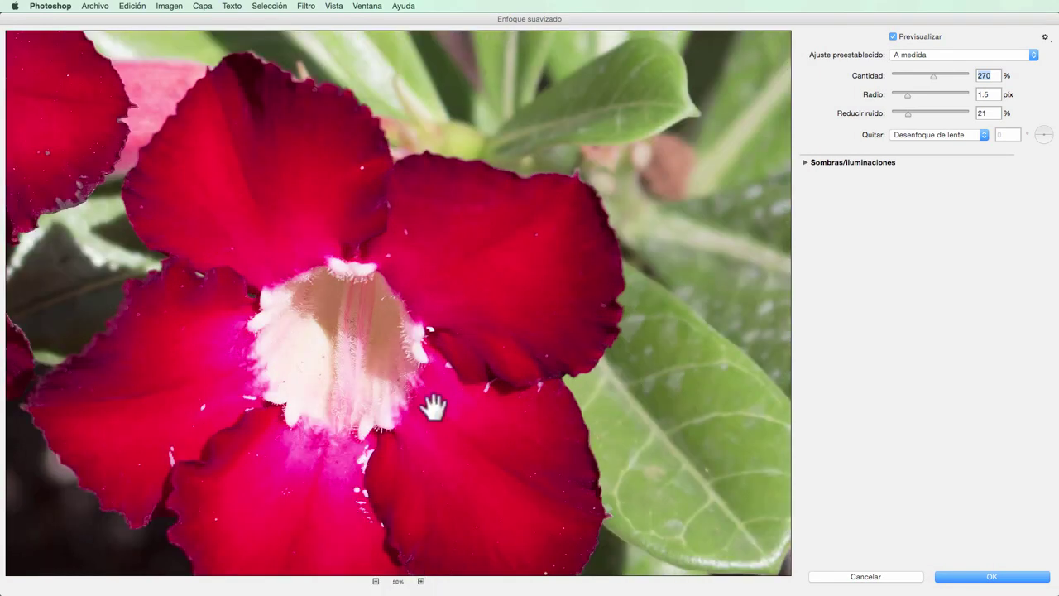
{"action": "left_click_drag", "start_coordinate": [434, 406], "coordinate": [485, 333]}
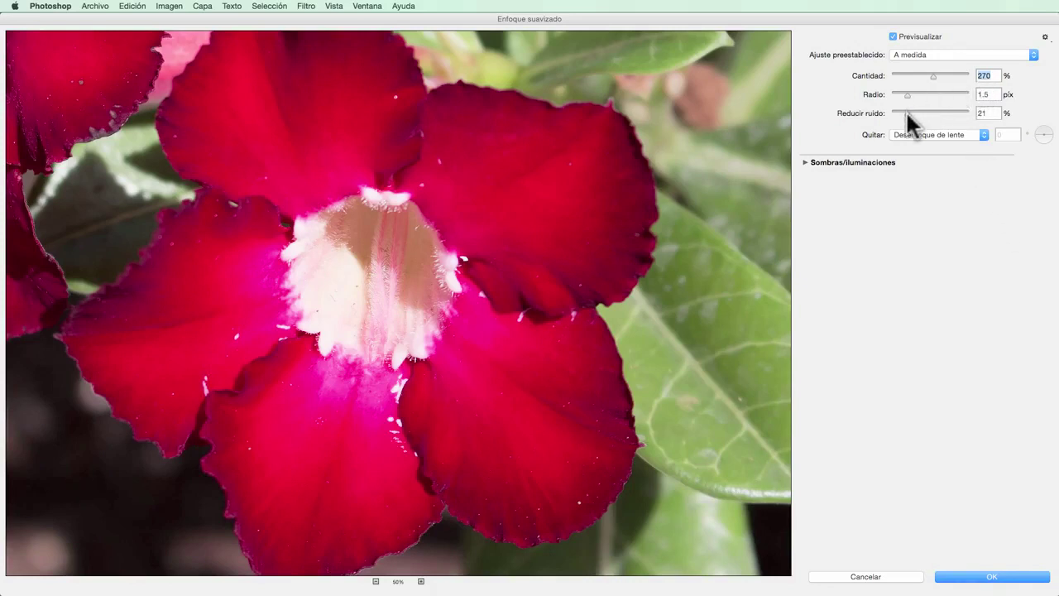
{"action": "left_click_drag", "start_coordinate": [907, 111], "coordinate": [881, 111]}
Reset Cantidad and Radio to zero, then push them to 475% and 10.3 px.
{"action": "left_click", "coordinate": [885, 95]}
{"action": "left_click_drag", "start_coordinate": [932, 75], "coordinate": [869, 76]}
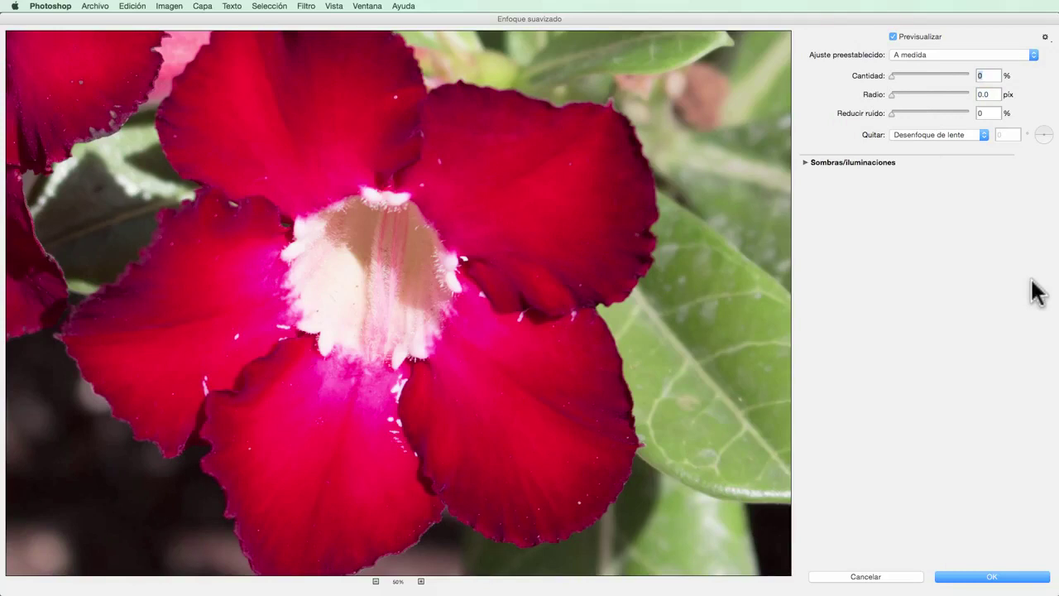
{"action": "left_click_drag", "start_coordinate": [892, 75], "coordinate": [958, 86]}
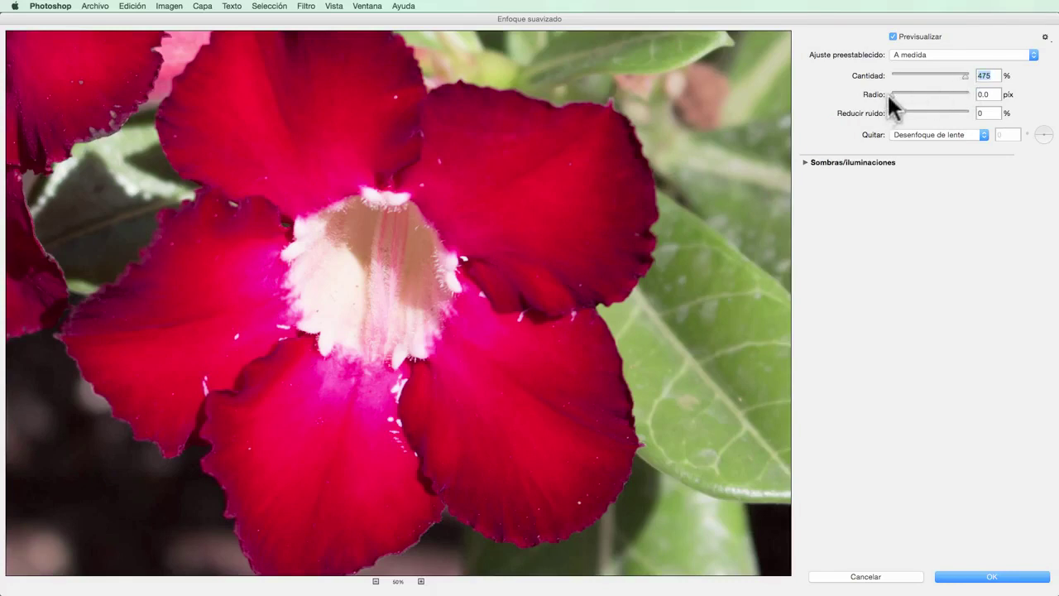
{"action": "left_click_drag", "start_coordinate": [892, 96], "coordinate": [933, 95]}
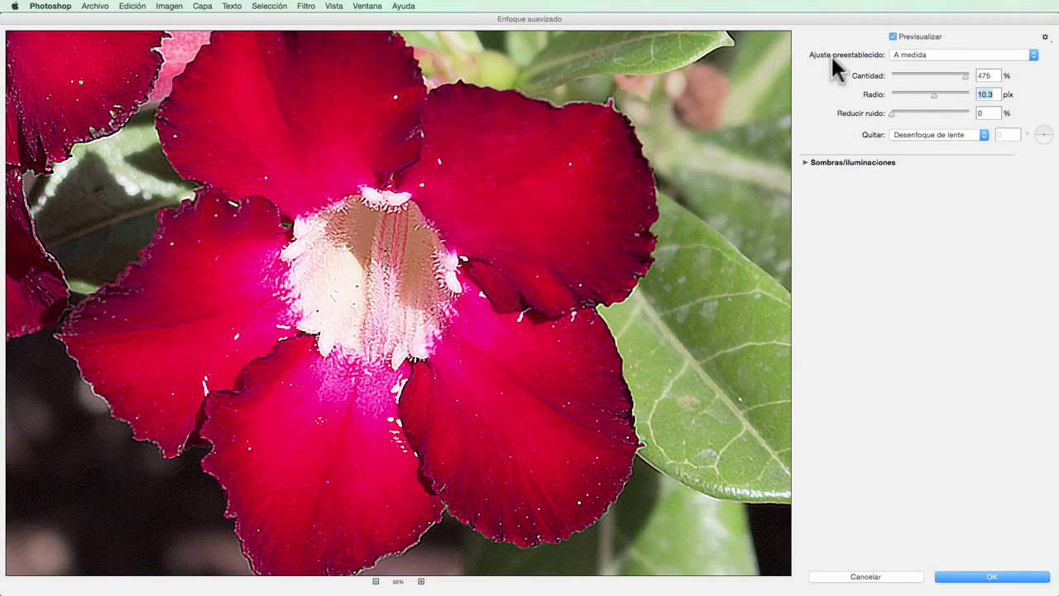
{"action": "left_click", "coordinate": [914, 54]}
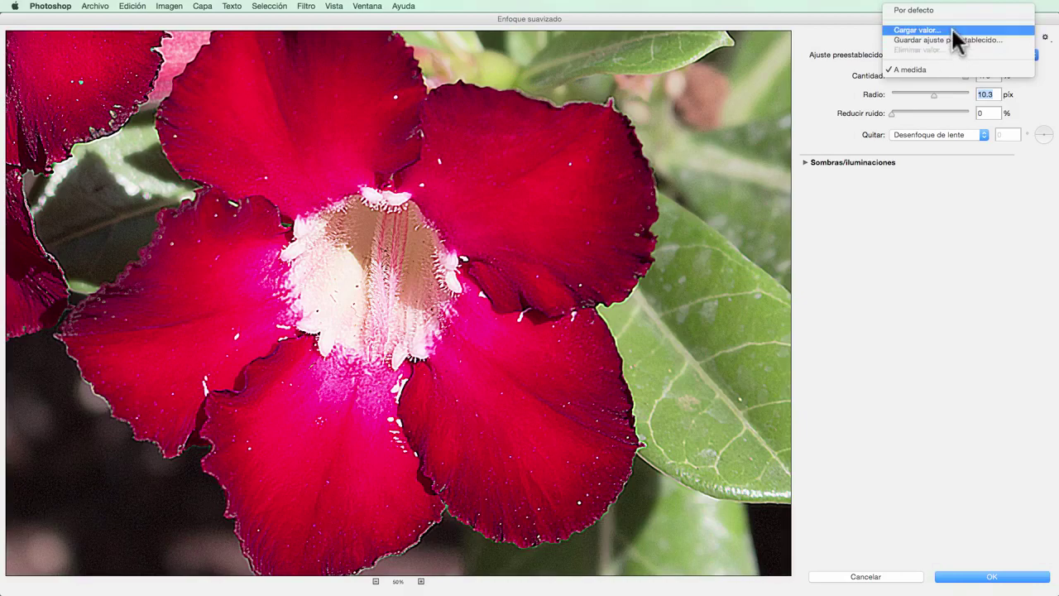
Dismiss the preset menu and retune to Cantidad 401%, Radio 5.0 px, Reducir ruido 0%.
{"action": "left_click", "coordinate": [952, 32]}
{"action": "left_click", "coordinate": [926, 220]}
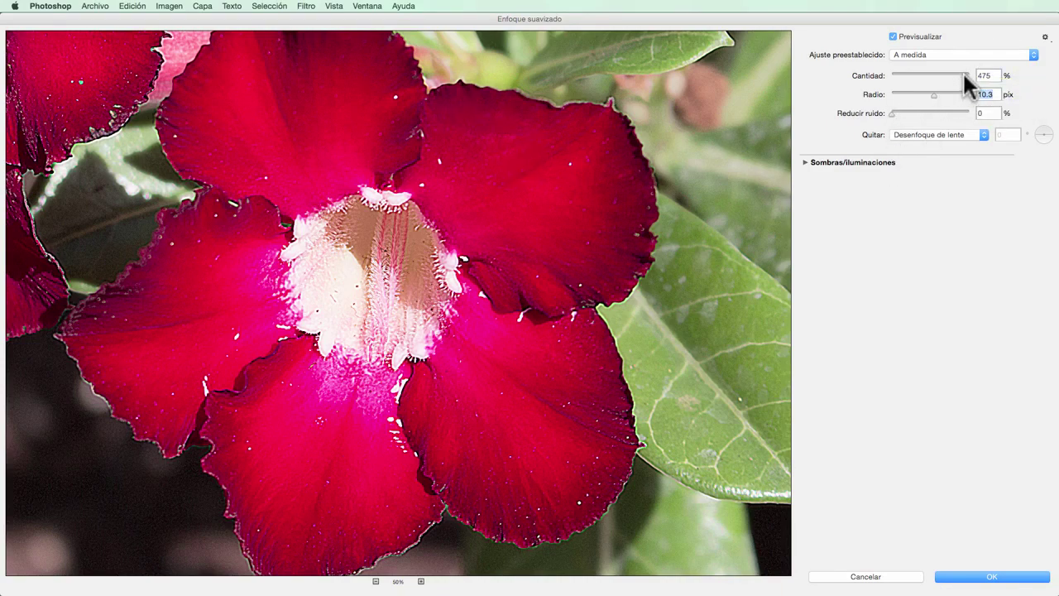
{"action": "left_click_drag", "start_coordinate": [937, 94], "coordinate": [913, 94]}
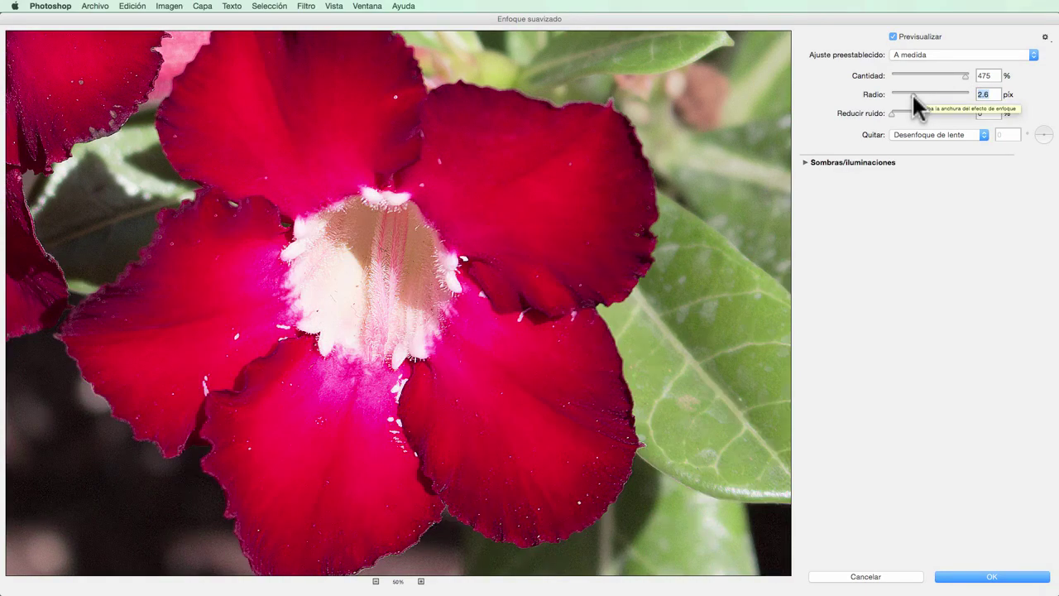
{"action": "left_click_drag", "start_coordinate": [913, 95], "coordinate": [954, 76]}
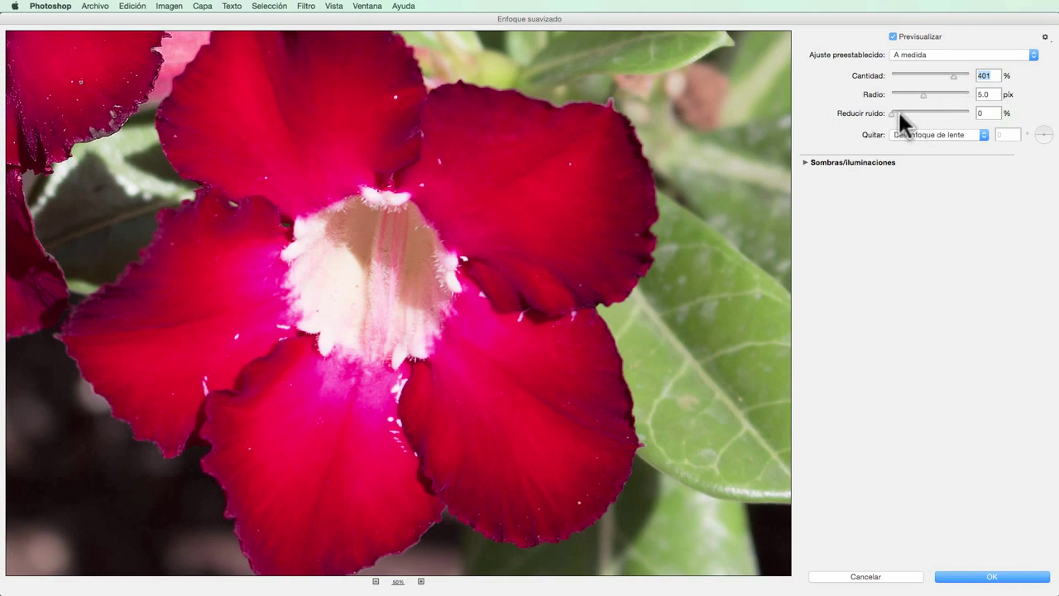
{"action": "left_click_drag", "start_coordinate": [897, 112], "coordinate": [875, 115]}
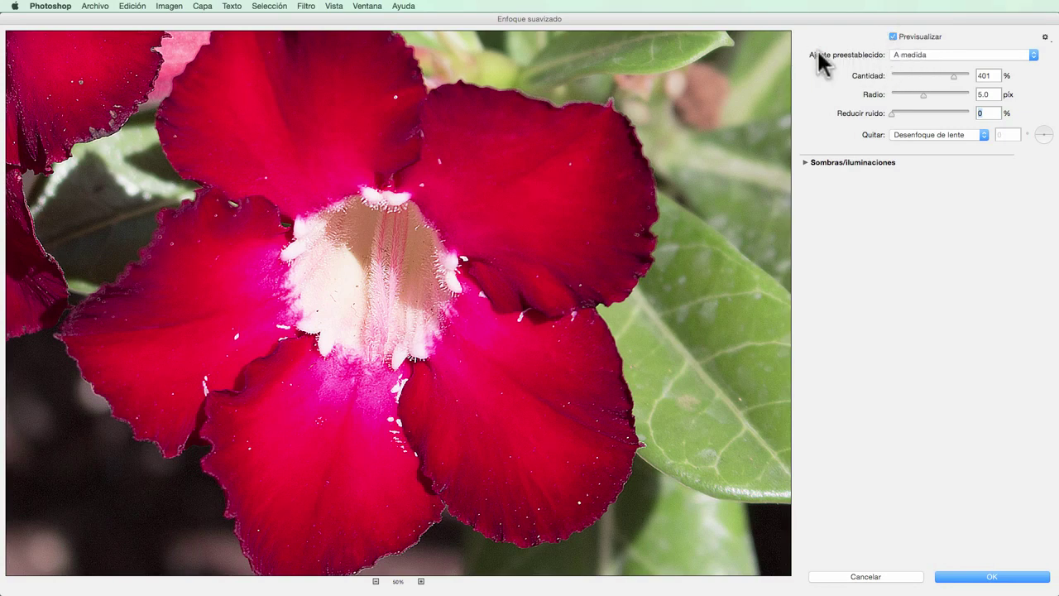
Compare the photo with Previsualizar off and on, then zero Radio and Cantidad.
{"action": "left_click", "coordinate": [894, 37]}
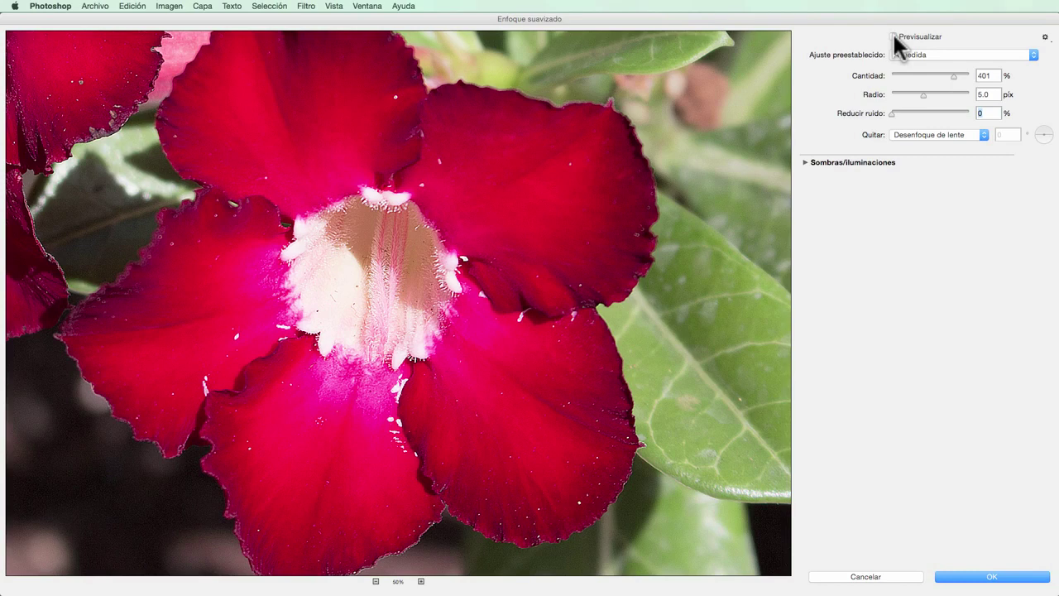
{"action": "left_click", "coordinate": [894, 36]}
{"action": "left_click_drag", "start_coordinate": [925, 98], "coordinate": [889, 100]}
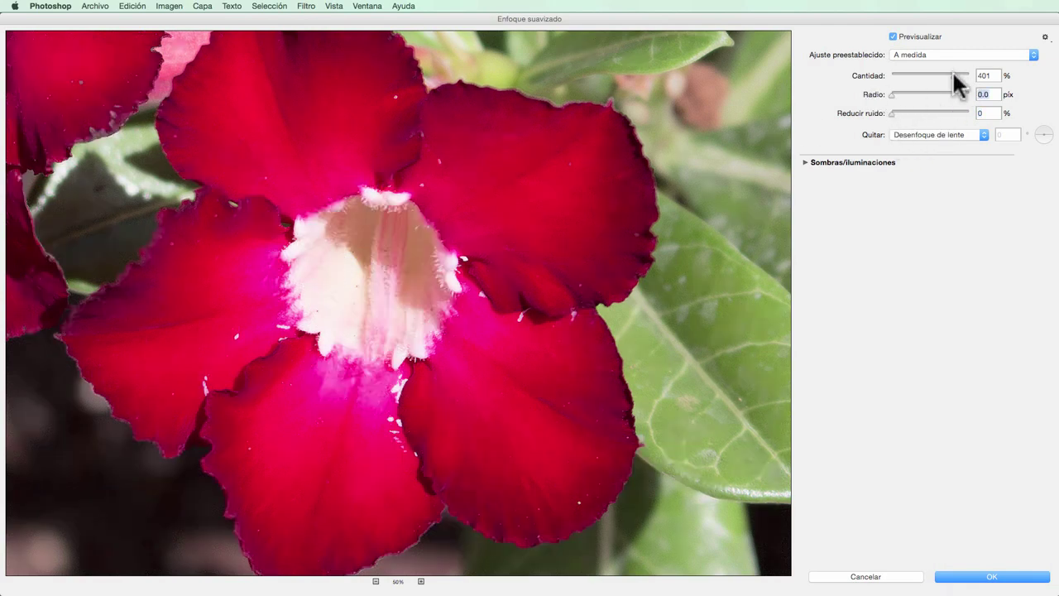
{"action": "left_click_drag", "start_coordinate": [958, 74], "coordinate": [876, 78]}
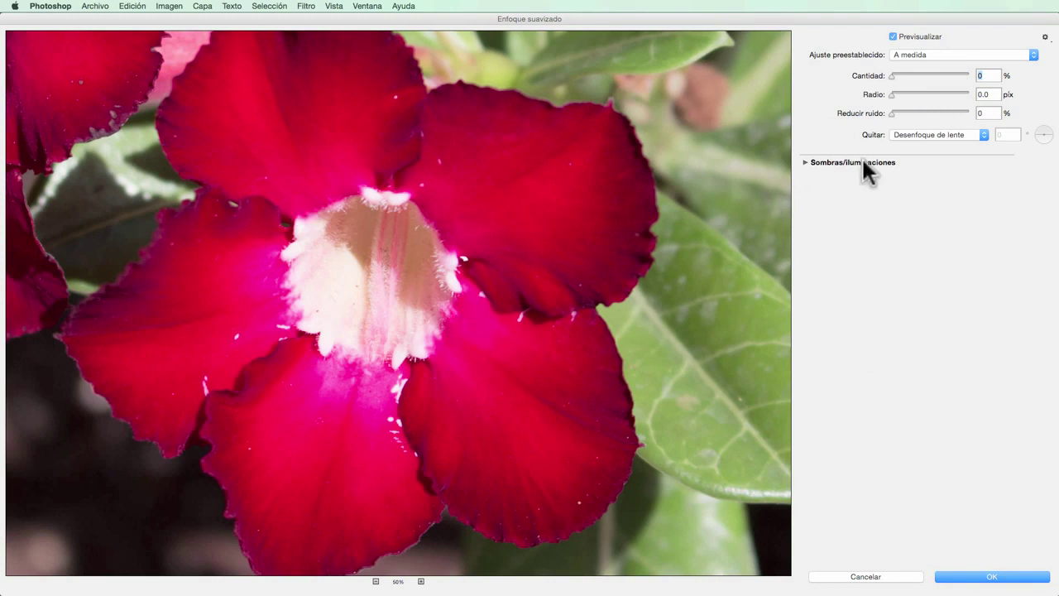
Raise the sharpening to Cantidad 330% and Radio 4.2 px.
{"action": "left_click_drag", "start_coordinate": [892, 75], "coordinate": [940, 76]}
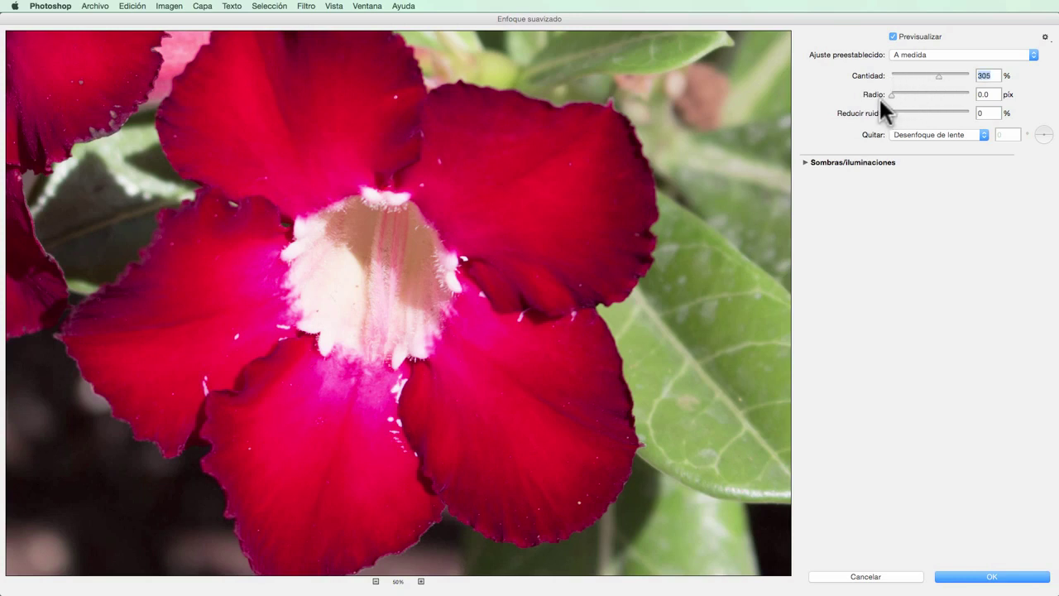
{"action": "left_click_drag", "start_coordinate": [895, 93], "coordinate": [918, 95]}
{"action": "mouse_move", "coordinate": [941, 76]}
{"action": "left_mouse_down"}
{"action": "mouse_move", "coordinate": [949, 94]}
{"action": "mouse_move", "coordinate": [922, 95]}
{"action": "left_mouse_up"}
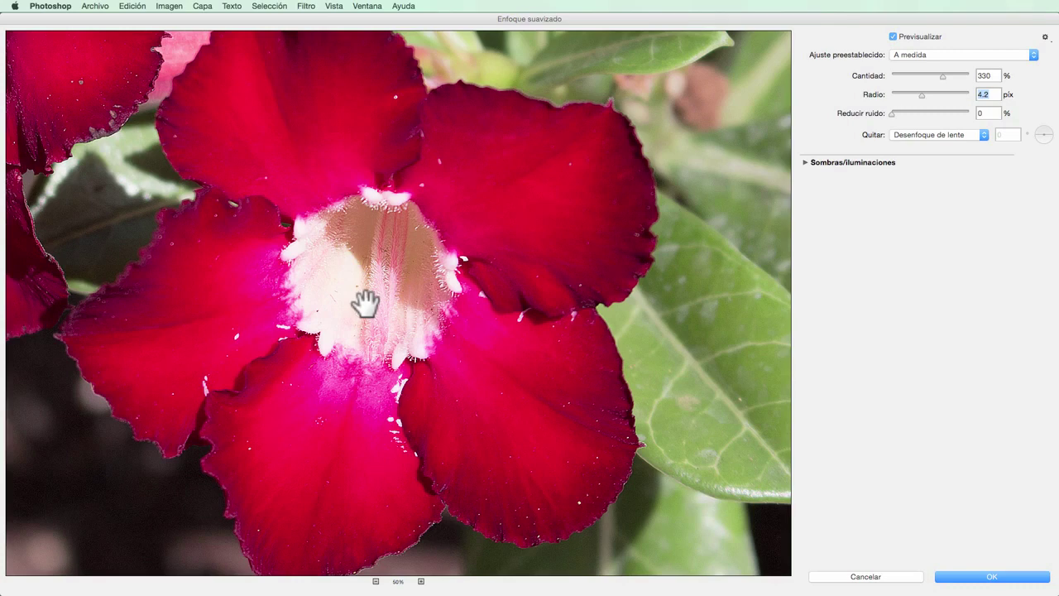
{"action": "left_click", "coordinate": [929, 57]}
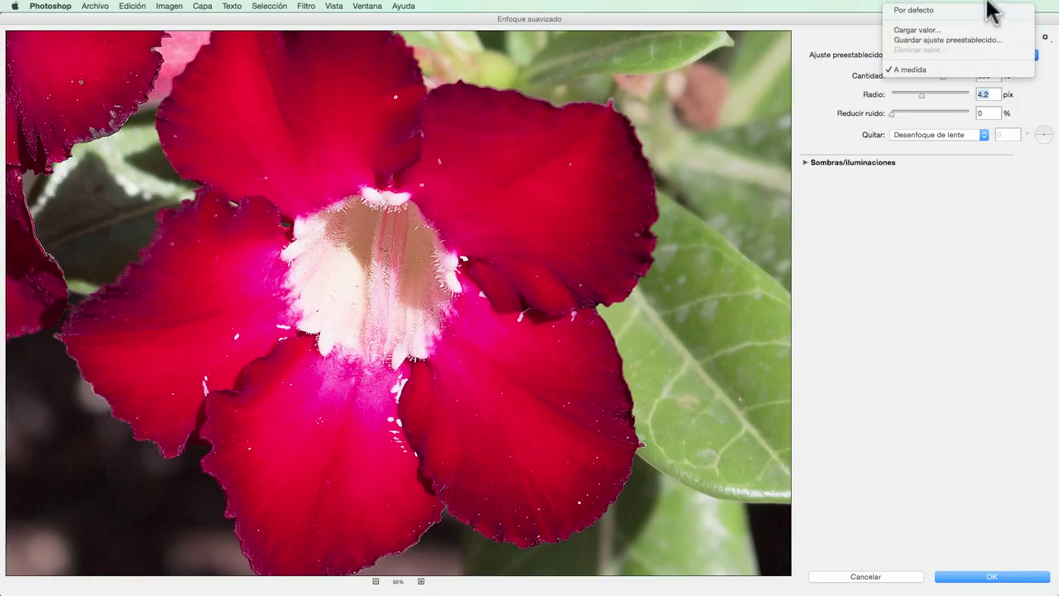
Dismiss the Ajuste preestablecido list unchanged, keeping 330% amount and 4.2 px radius.
{"action": "left_click", "coordinate": [987, 4]}
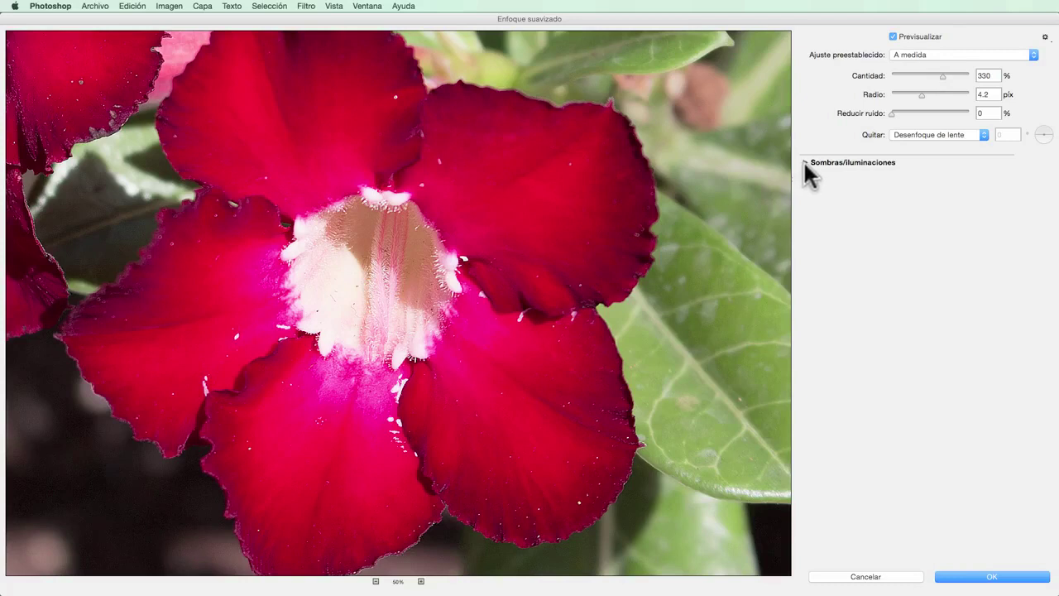
Apply Enfoque suavizado as a smart filter on Capa 0 and make it visible again.
{"action": "left_click", "coordinate": [806, 164]}
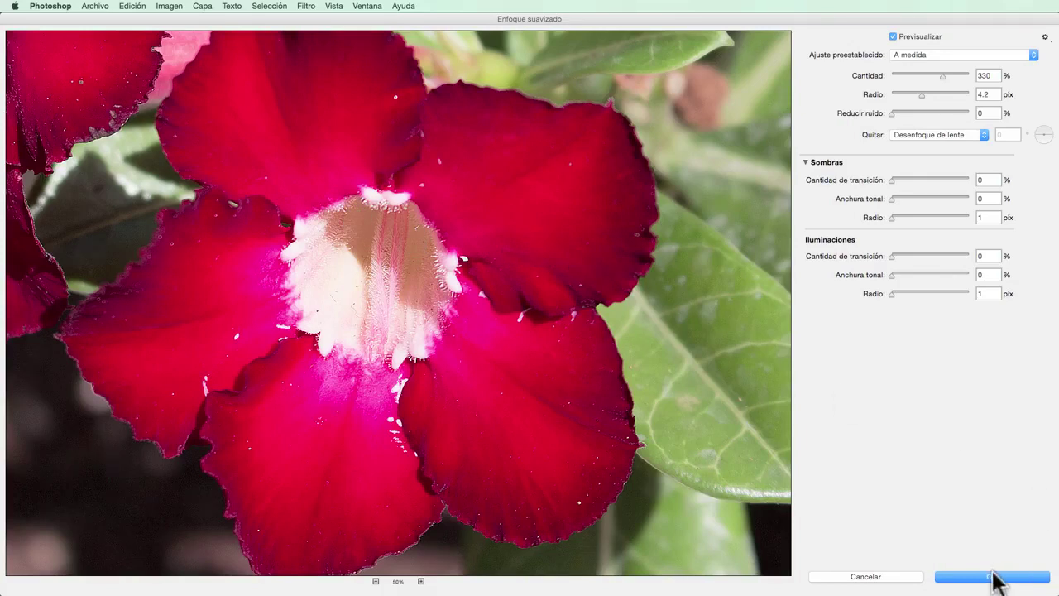
{"action": "left_click", "coordinate": [995, 577]}
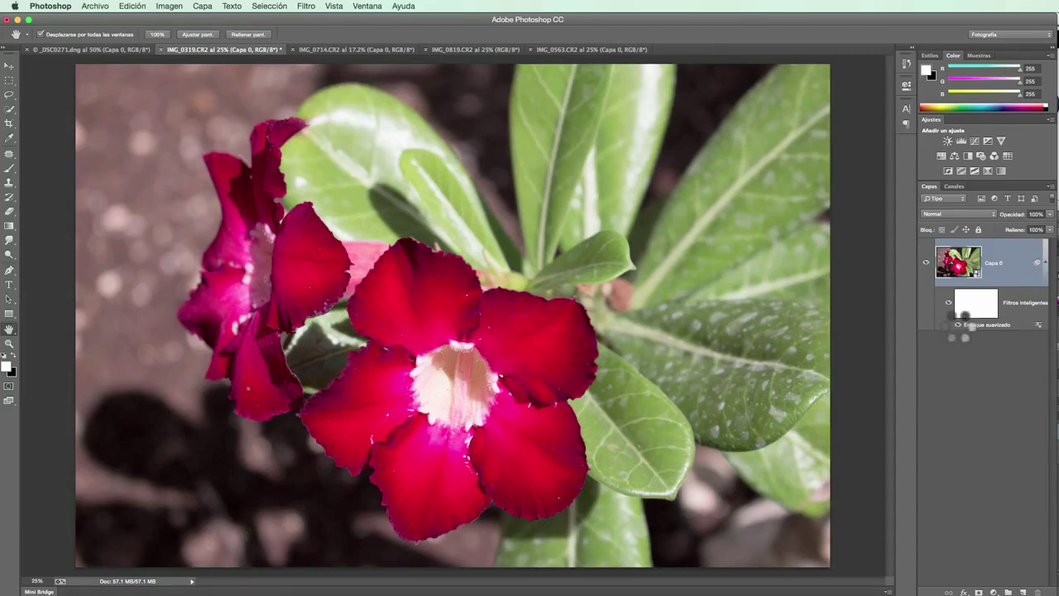
{"action": "left_click", "coordinate": [958, 325]}
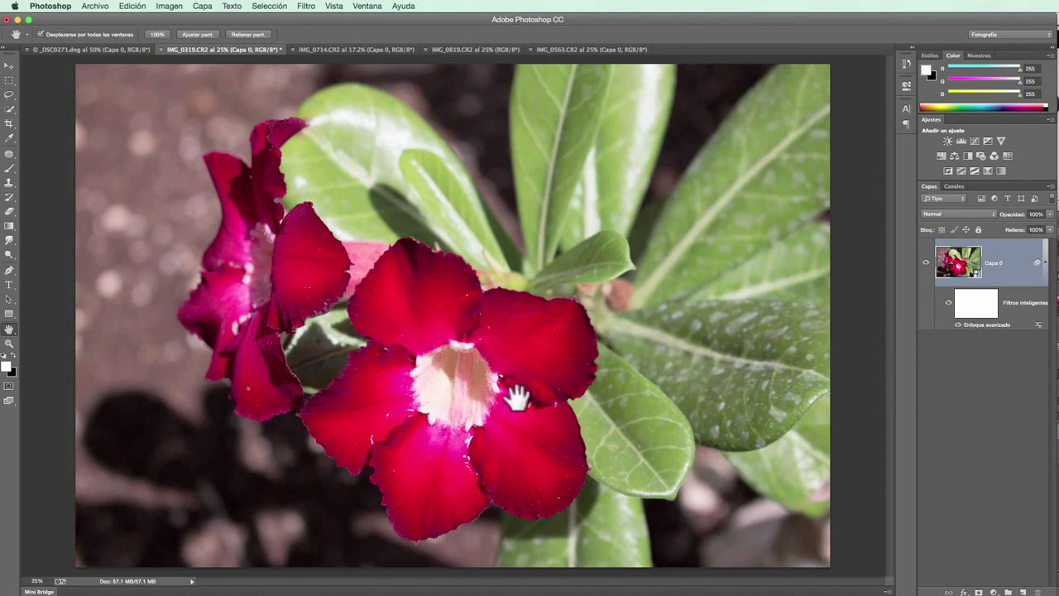
Zoom into the flower's white centre with the Zoom tool and pan across it.
{"action": "left_click", "coordinate": [9, 343]}
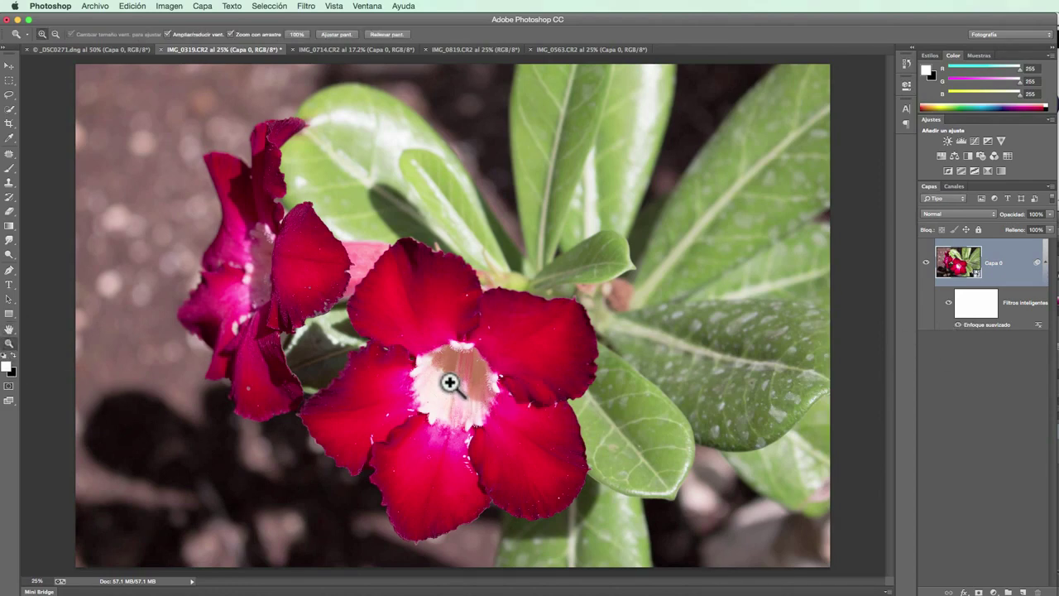
{"action": "left_click_drag", "start_coordinate": [449, 382], "coordinate": [449, 382]}
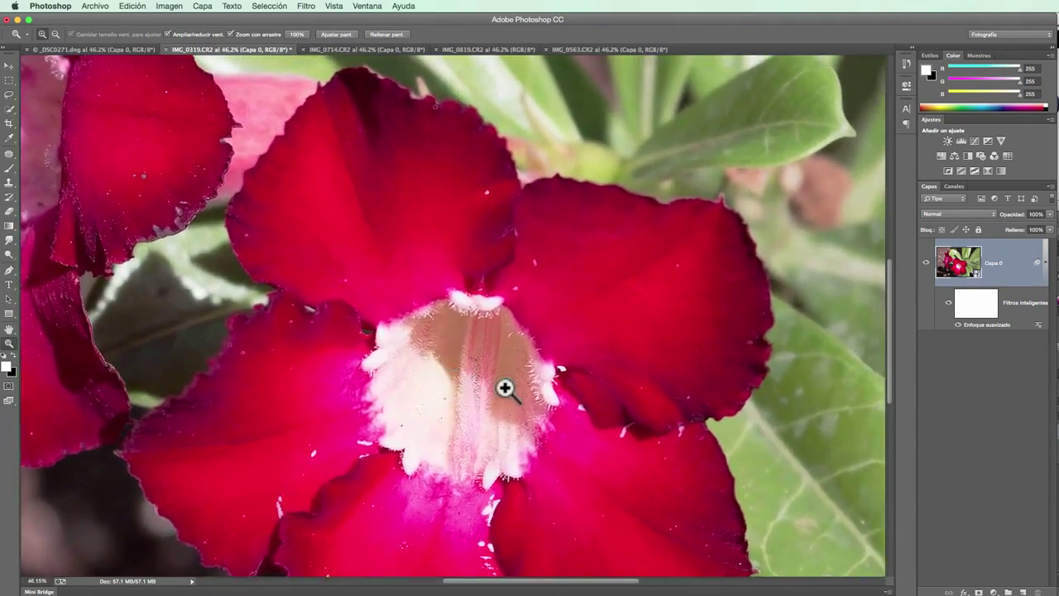
{"action": "key", "text": "space"}
{"action": "mouse_move", "coordinate": [450, 382]}
{"action": "left_mouse_down"}
{"action": "mouse_move", "coordinate": [515, 390]}
{"action": "mouse_move", "coordinate": [520, 270]}
{"action": "left_mouse_up"}
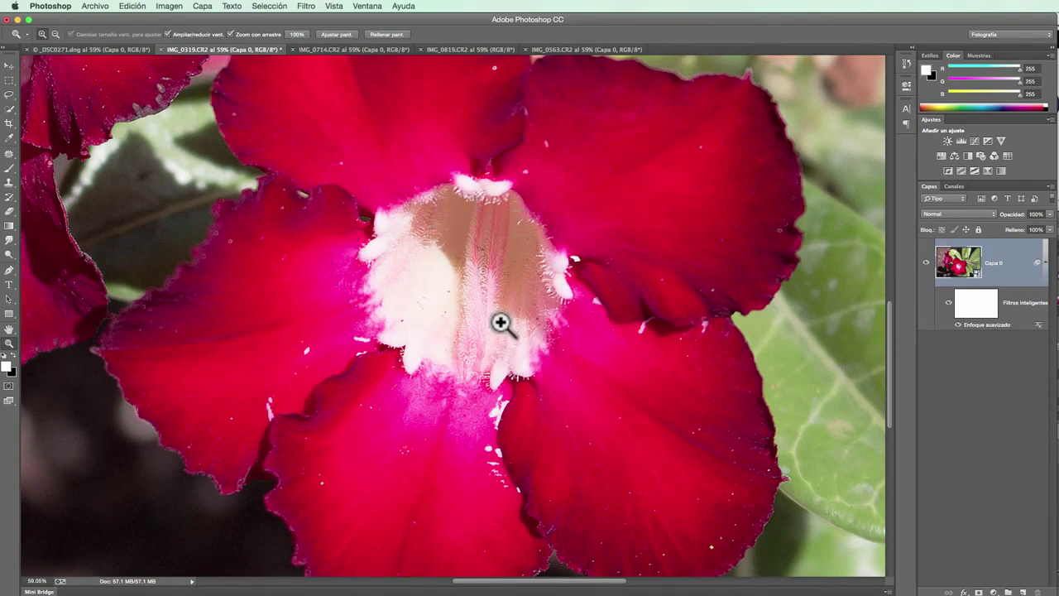
Compare the centre at 81.6% with the Enfoque suavizado filter hidden and shown again.
{"action": "left_click", "coordinate": [958, 325]}
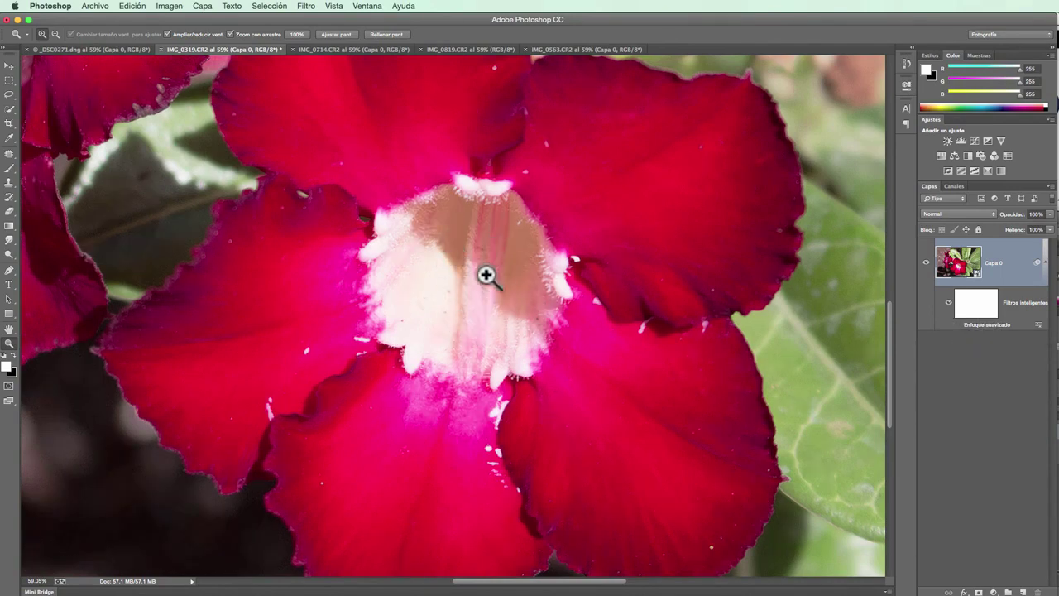
{"action": "left_click", "coordinate": [508, 343]}
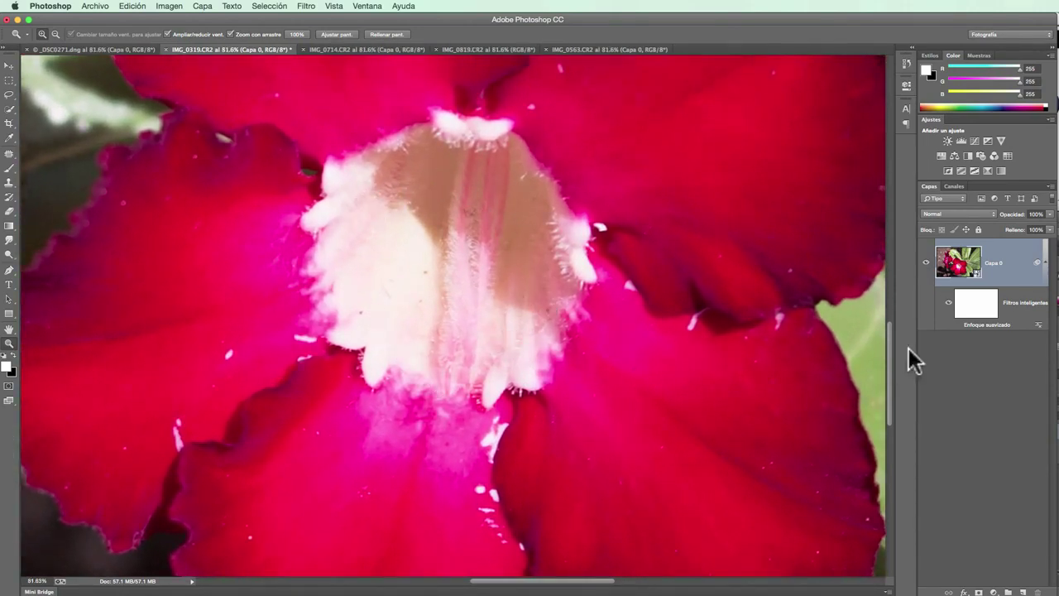
{"action": "left_click", "coordinate": [959, 325]}
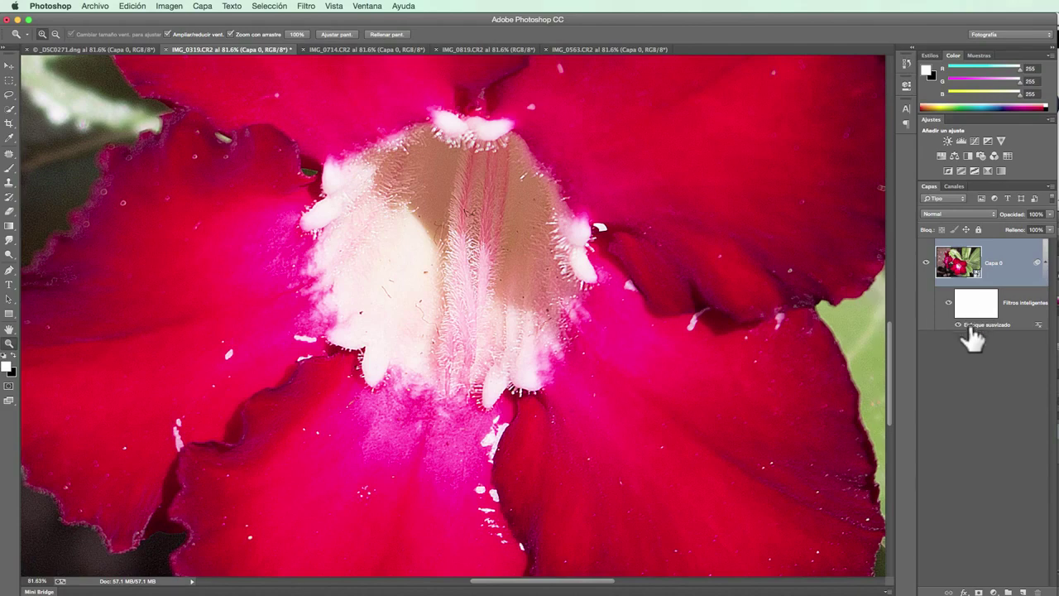
{"action": "double_click", "coordinate": [1038, 325]}
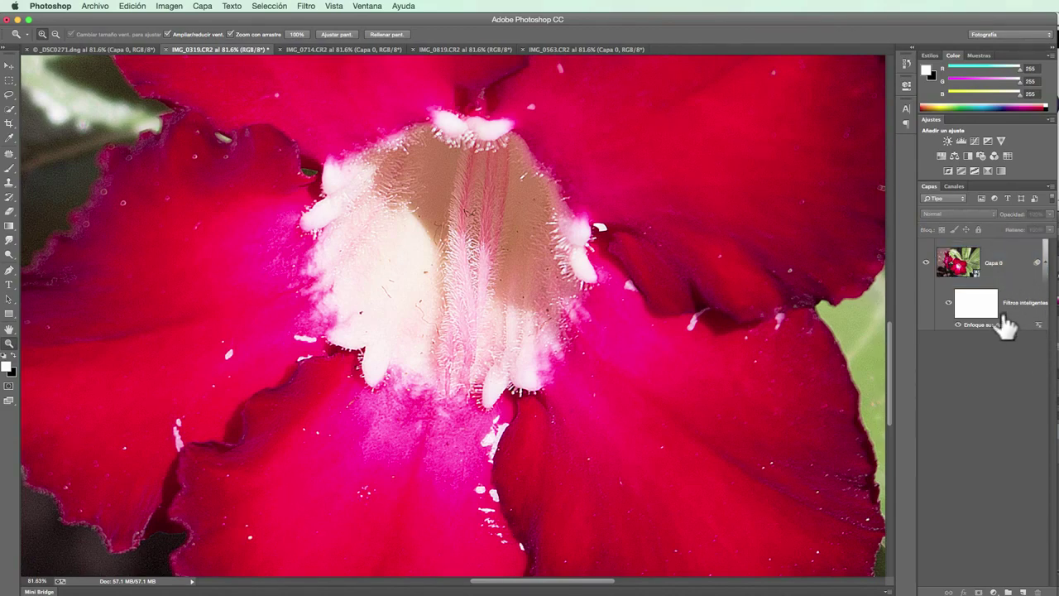
{"action": "left_click", "coordinate": [982, 306]}
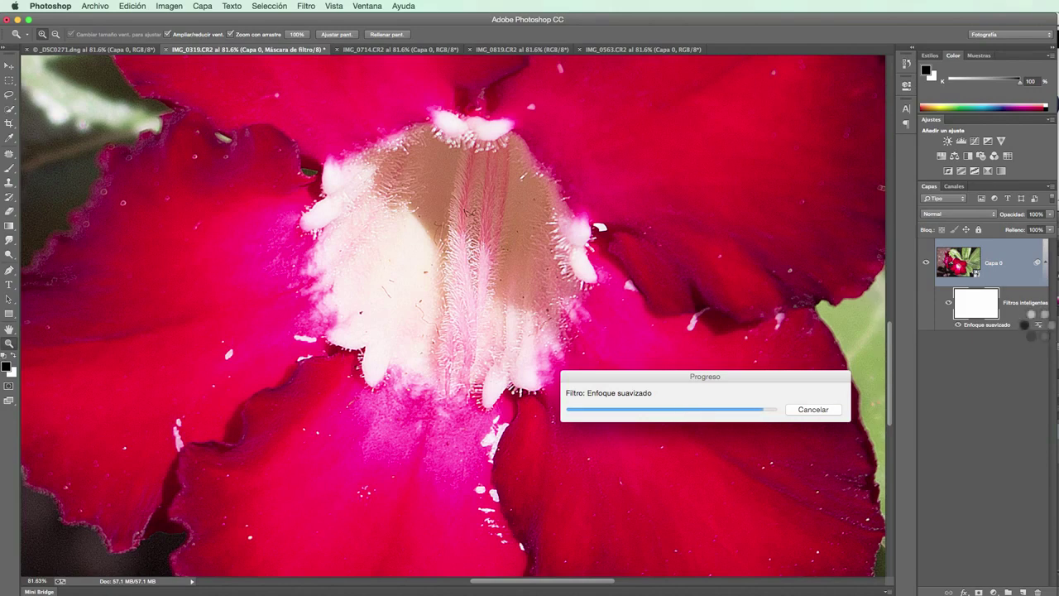
{"action": "double_click", "coordinate": [1039, 325]}
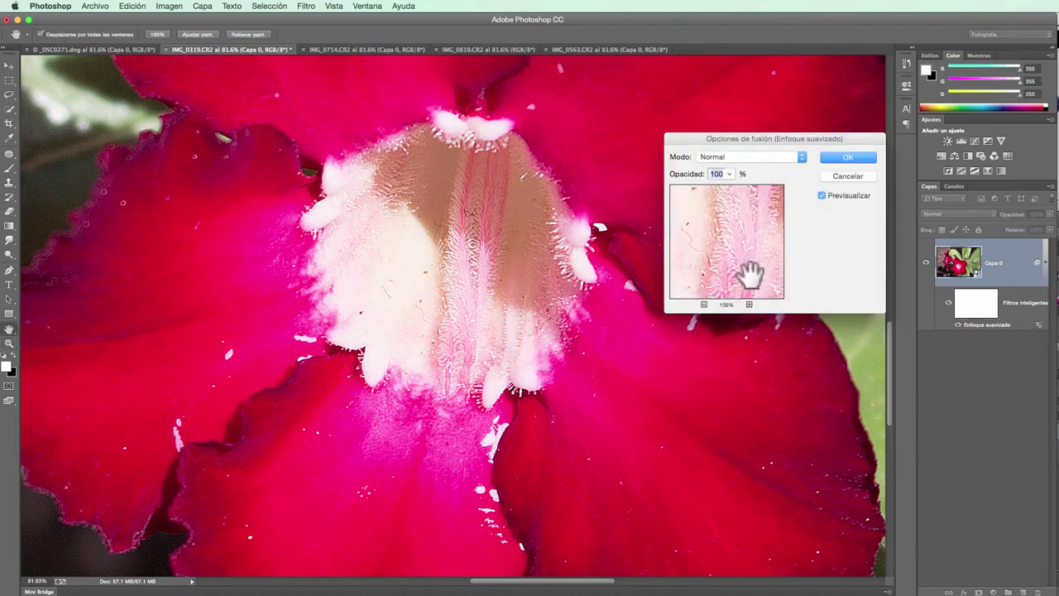
{"action": "left_click_drag", "start_coordinate": [745, 237], "coordinate": [735, 244]}
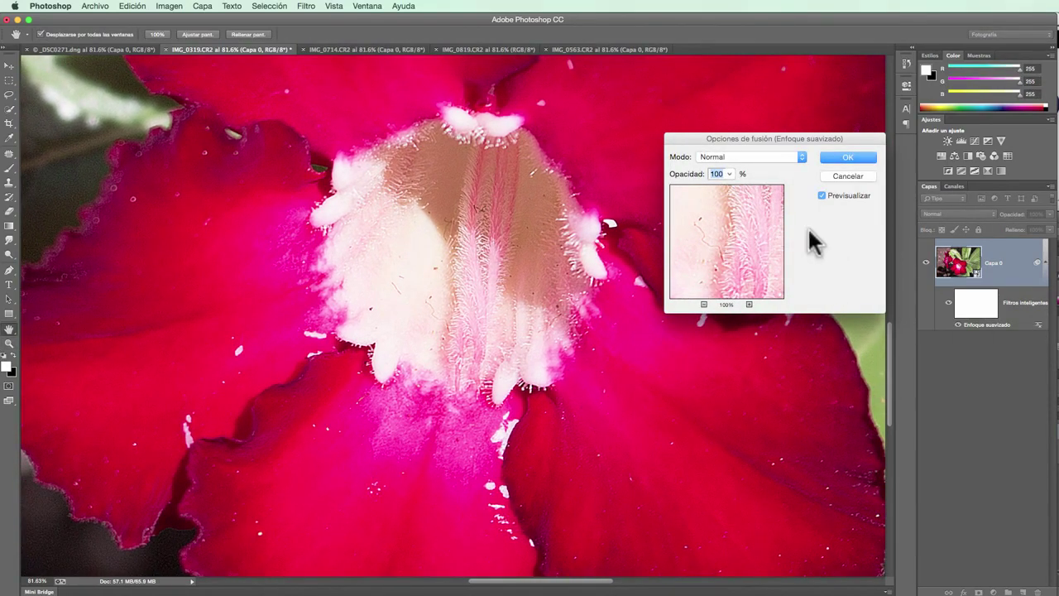
{"action": "left_click", "coordinate": [703, 305]}
{"action": "left_click", "coordinate": [704, 305]}
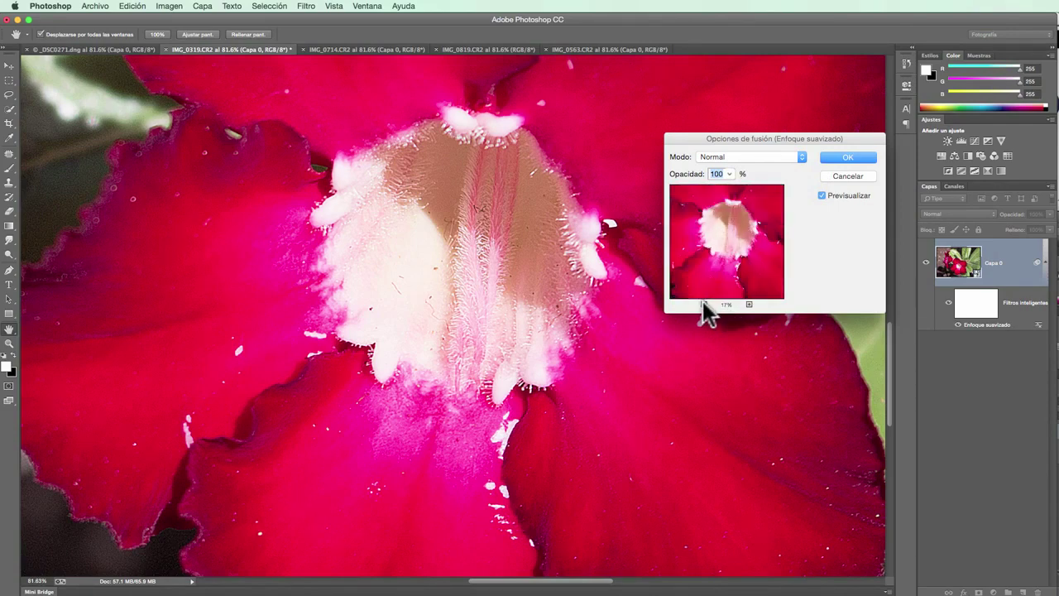
{"action": "left_click_drag", "start_coordinate": [785, 139], "coordinate": [747, 162]}
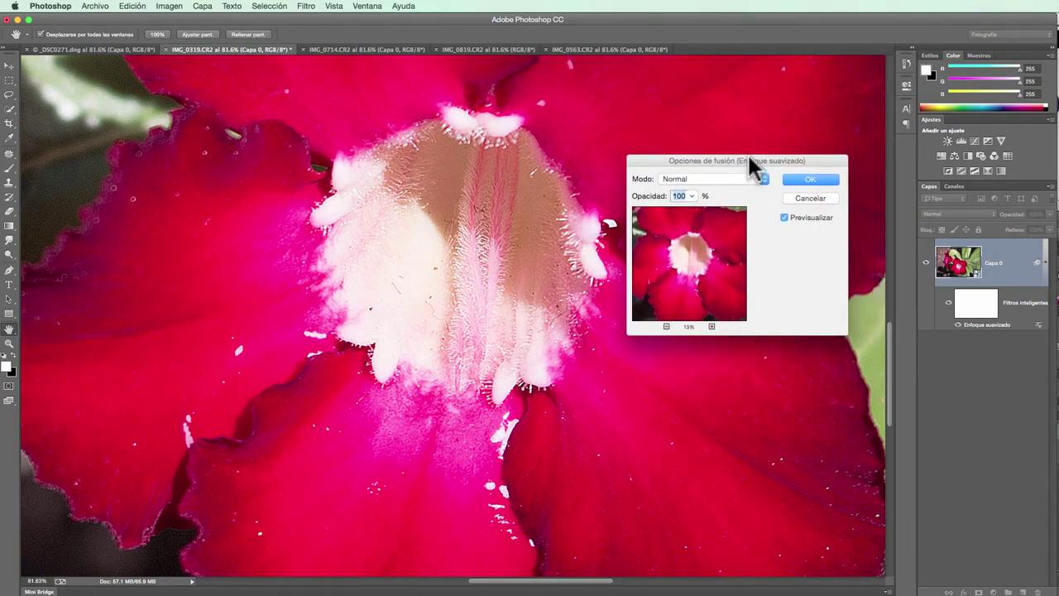
{"action": "left_click", "coordinate": [720, 178]}
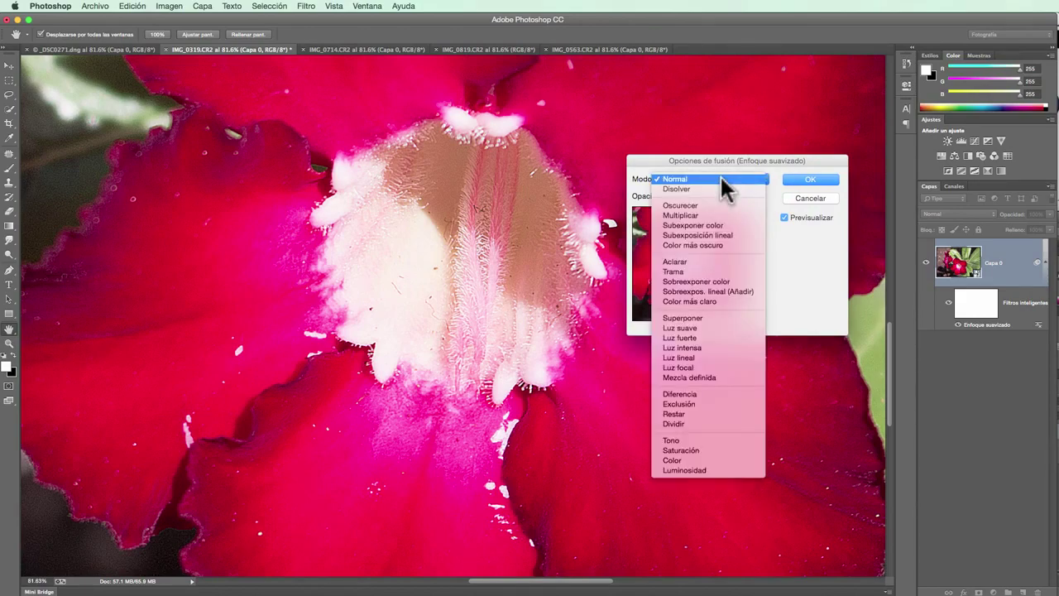
{"action": "left_click", "coordinate": [724, 323]}
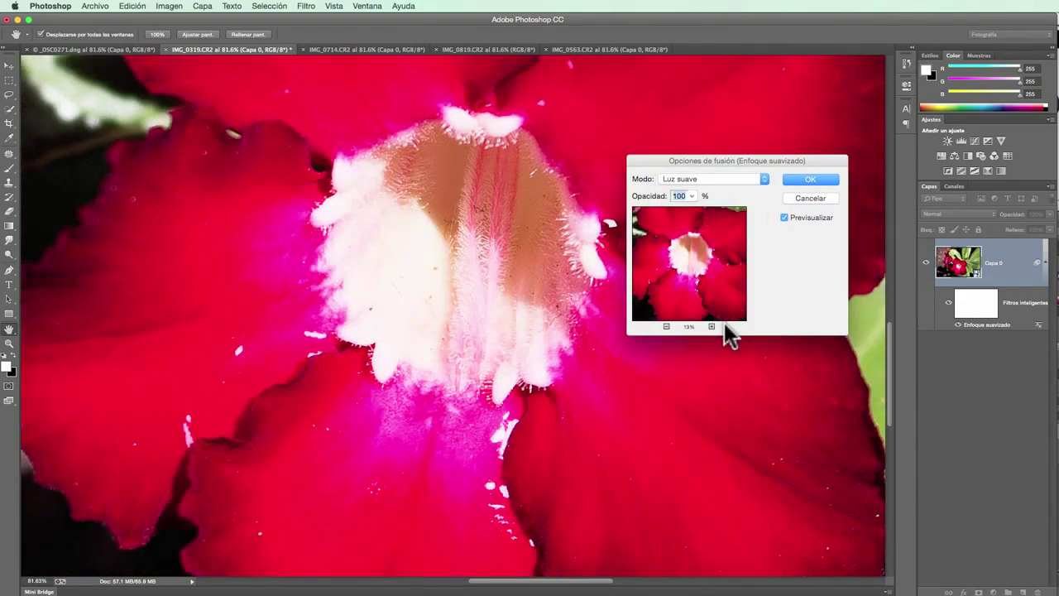
{"action": "left_click", "coordinate": [716, 180]}
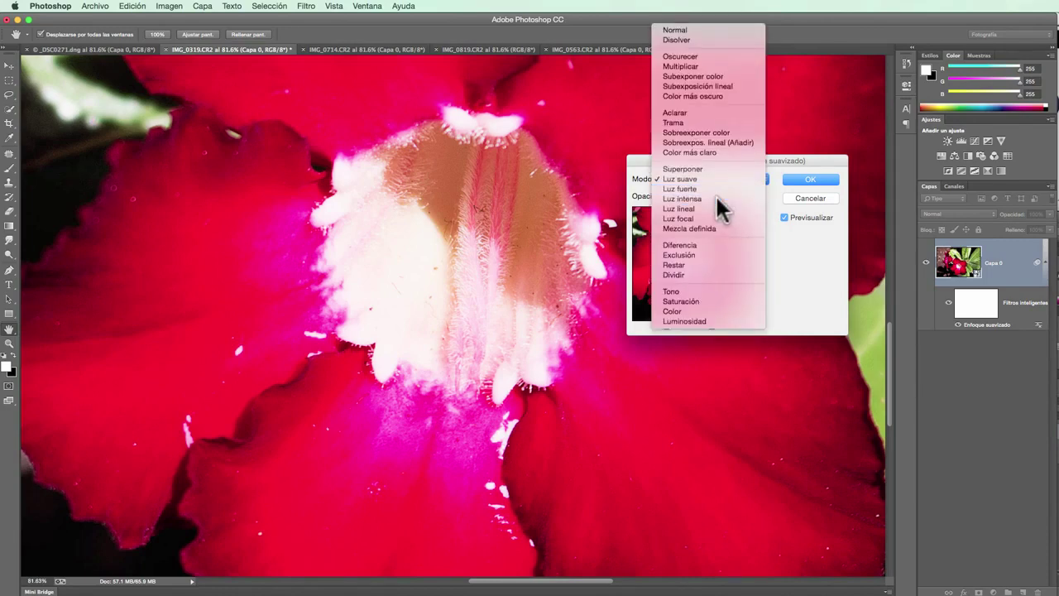
{"action": "left_click", "coordinate": [717, 198]}
{"action": "left_click", "coordinate": [711, 178]}
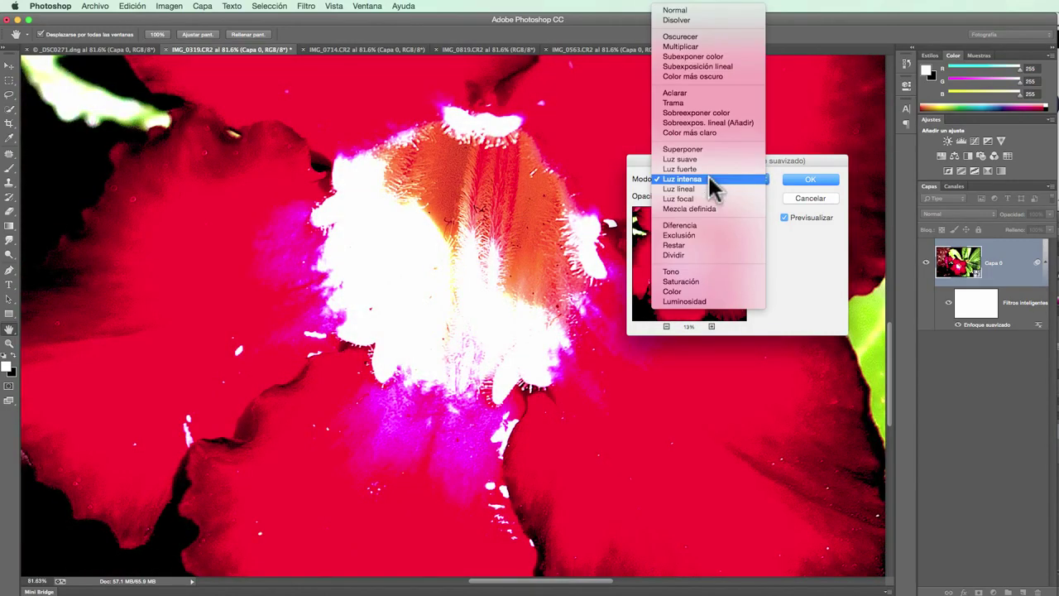
{"action": "left_click", "coordinate": [712, 226]}
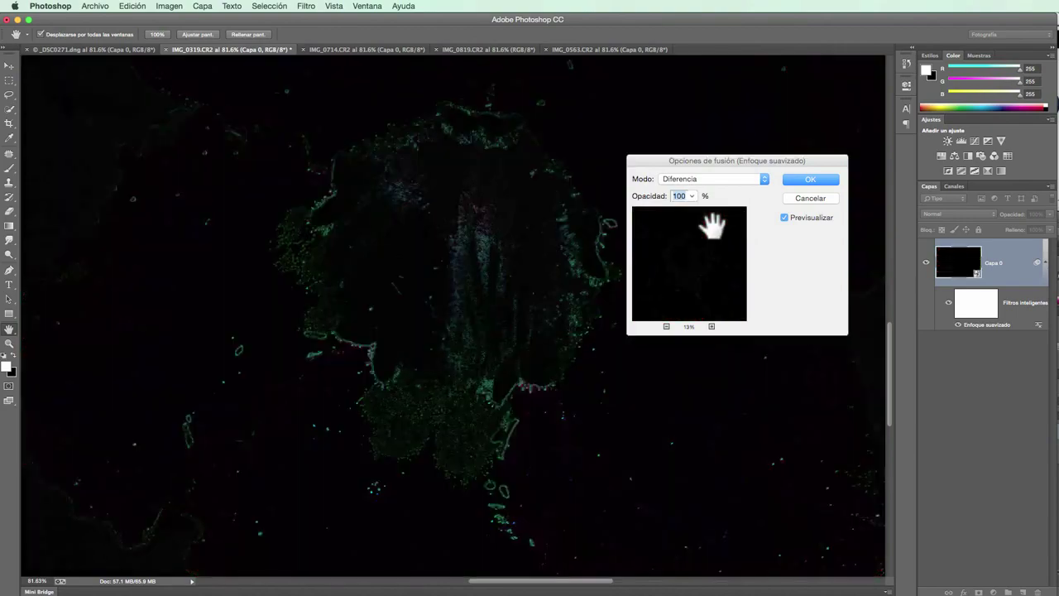
{"action": "left_click", "coordinate": [711, 179]}
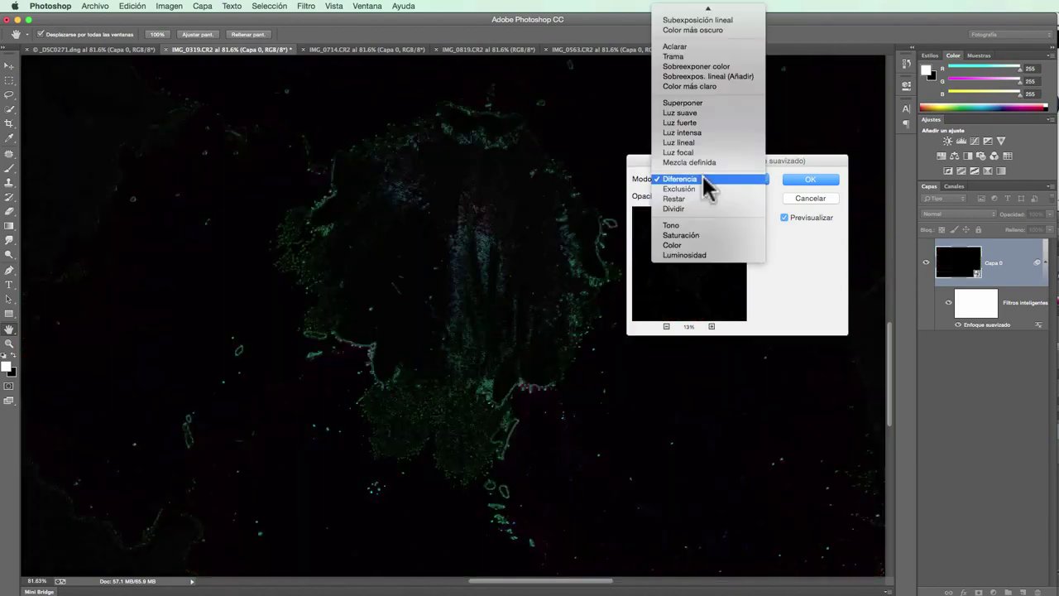
{"action": "left_click", "coordinate": [707, 225]}
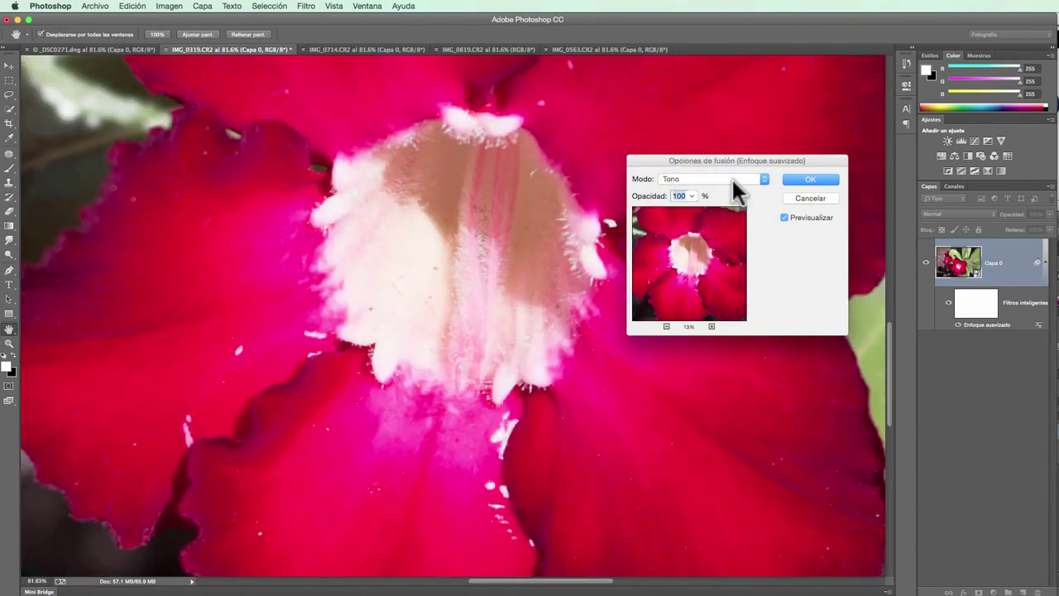
{"action": "left_click", "coordinate": [726, 181]}
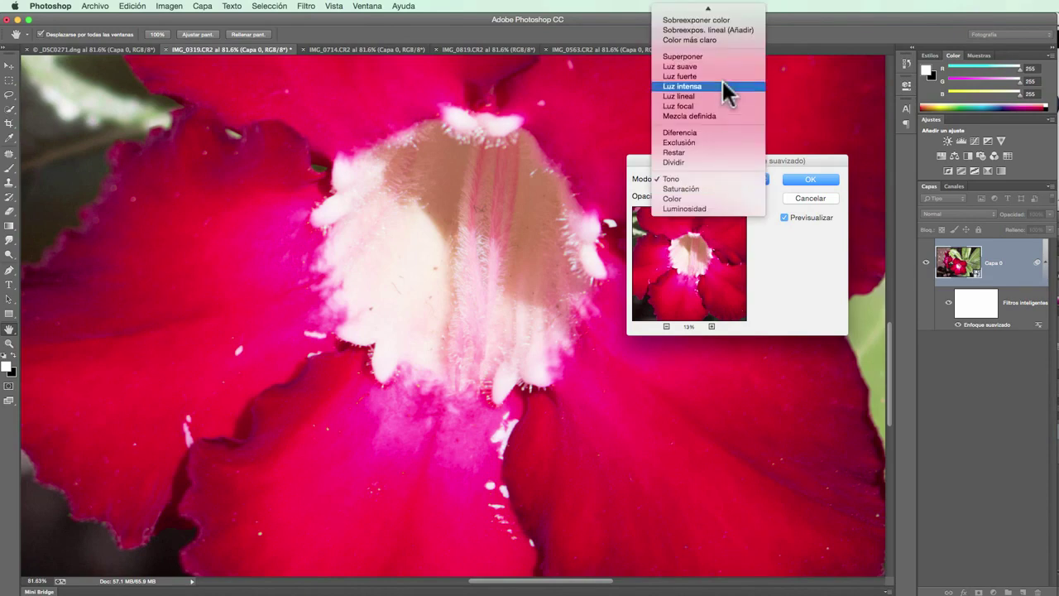
{"action": "left_click", "coordinate": [721, 11]}
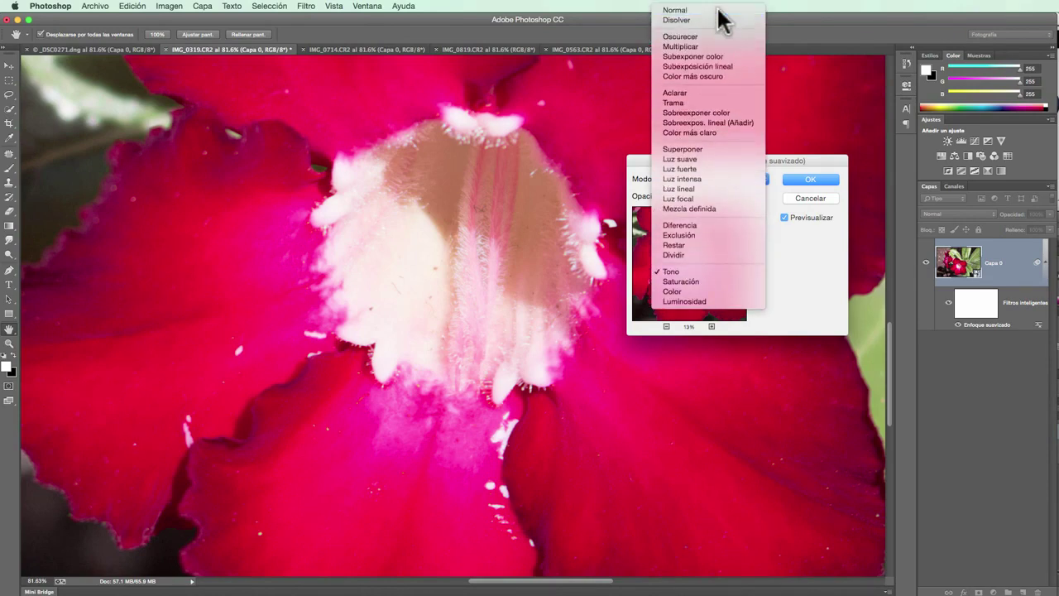
{"action": "left_click", "coordinate": [809, 199]}
{"action": "key", "text": "z"}
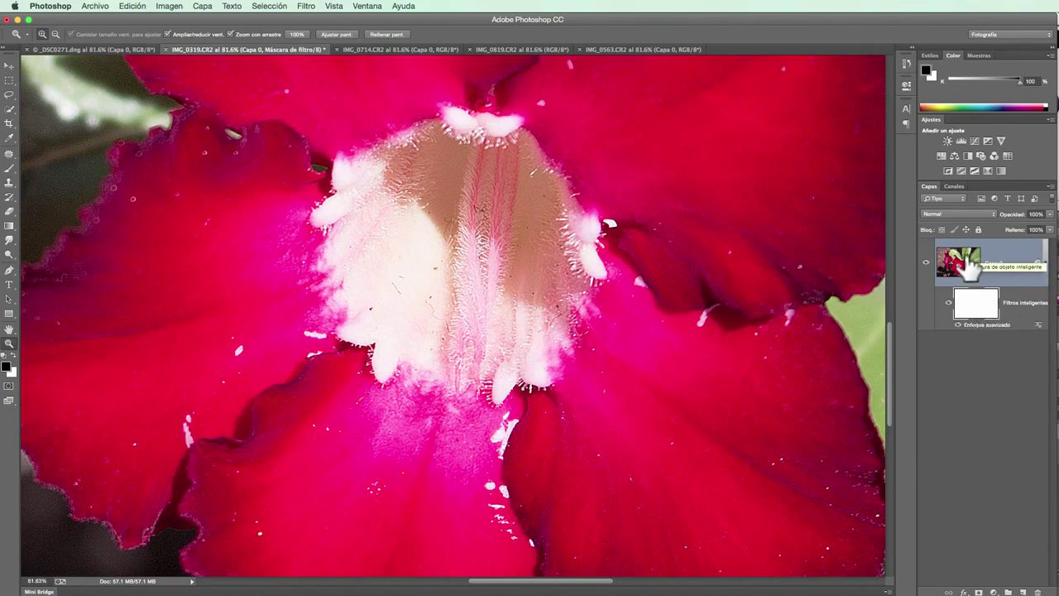
{"action": "left_click", "coordinate": [960, 327]}
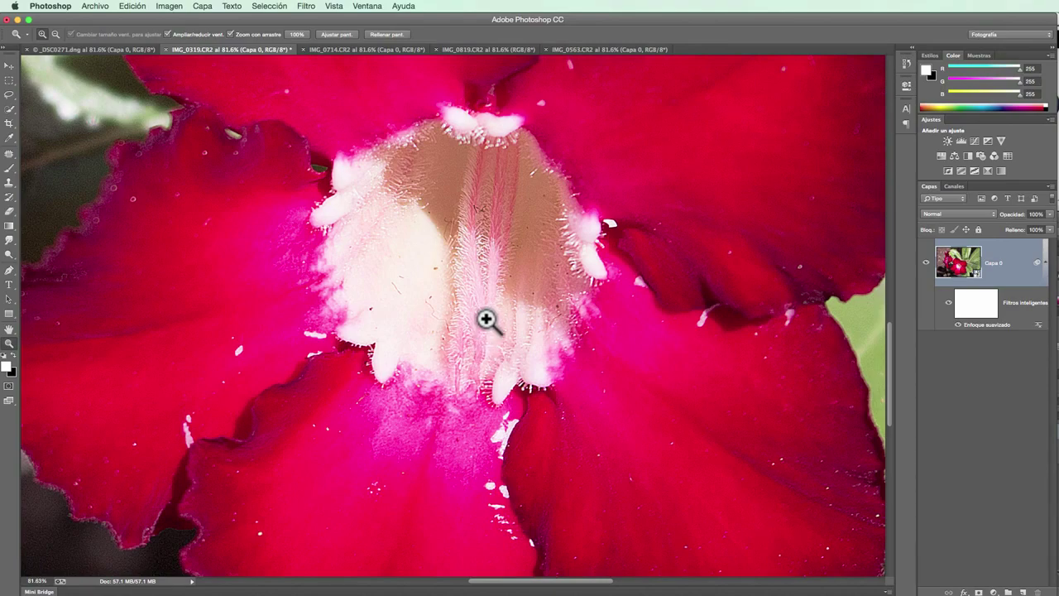
Zoom out to about 23.7% so the entire sharpened adenium flower is visible.
{"action": "mouse_move", "coordinate": [484, 318]}
{"action": "left_mouse_down"}
{"action": "mouse_move", "coordinate": [436, 334]}
{"action": "mouse_move", "coordinate": [482, 304]}
{"action": "left_mouse_up"}
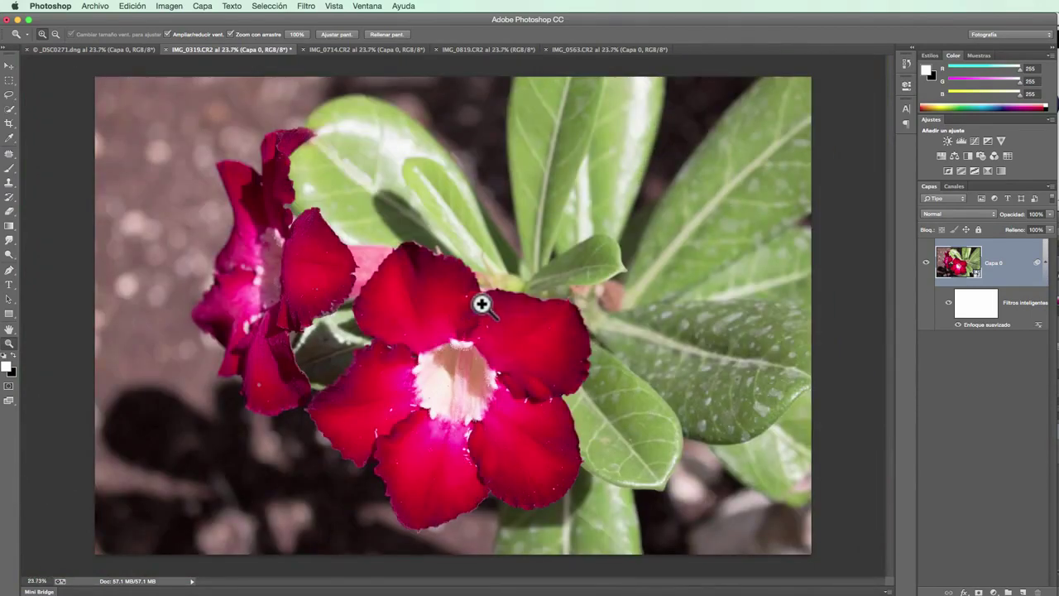